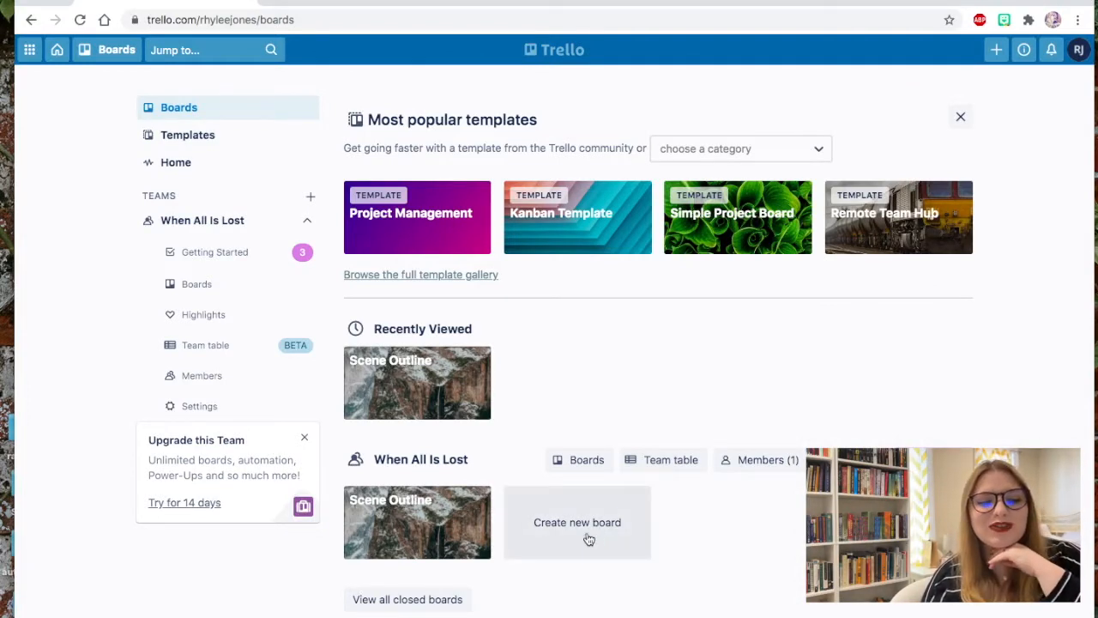
Step: Create a board titled "New Project Authortube" in the When All Is Lost team
{"action": "left_click", "coordinate": [588, 538]}
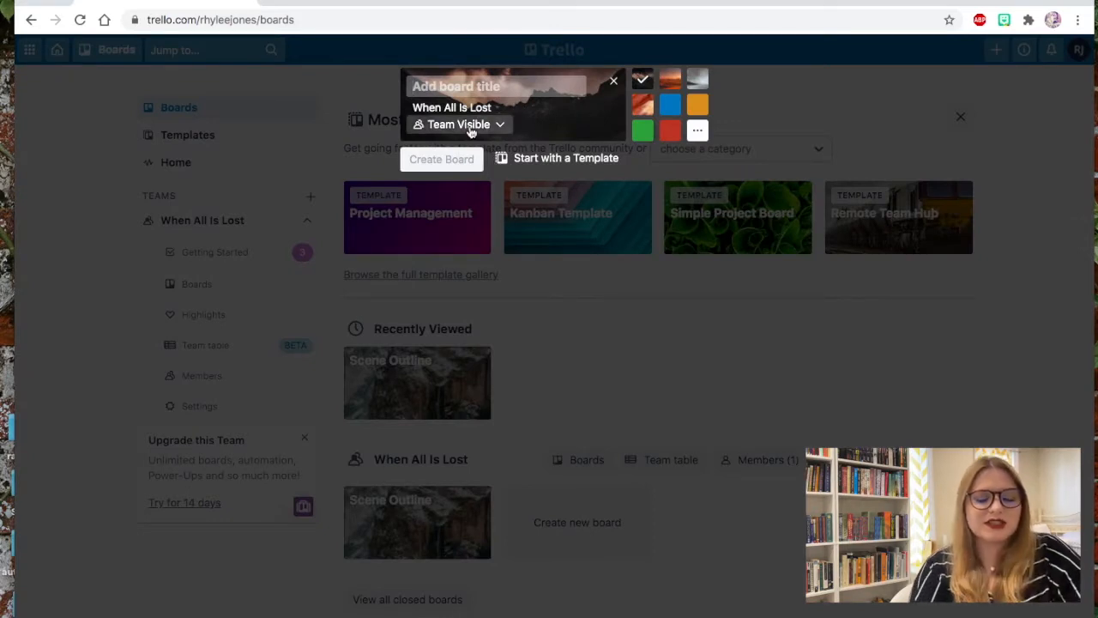
{"action": "type", "text": "New"}
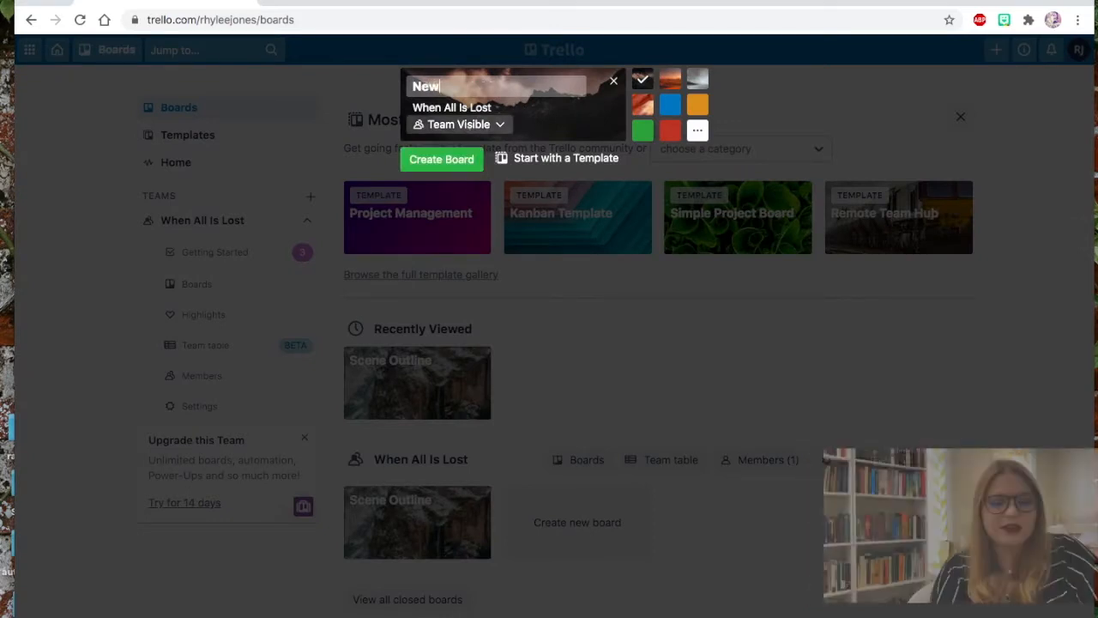
{"action": "type", "text": " Project Authortube"}
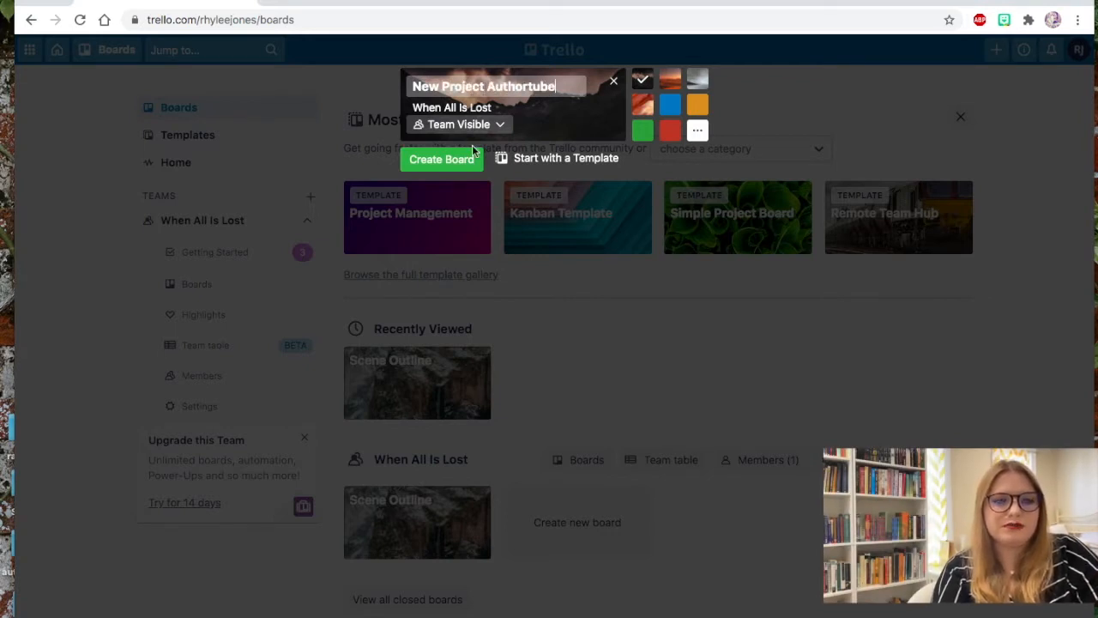
{"action": "left_click", "coordinate": [455, 166]}
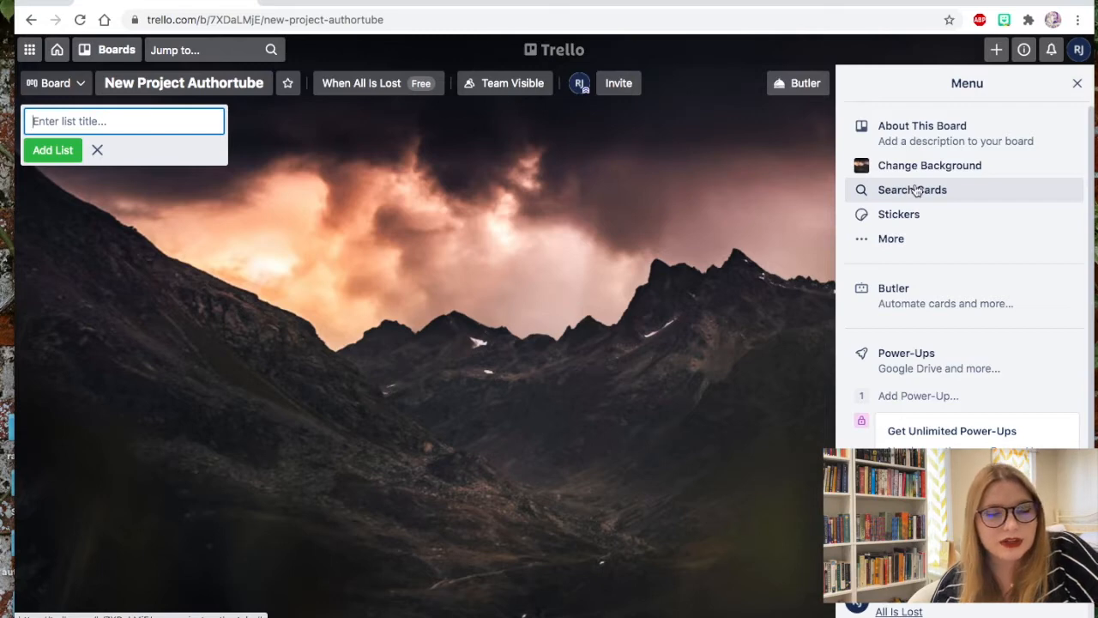
Step: Search the background photos for "polka dots" and set the sprinkled donut with a candle as the board background
{"action": "left_click", "coordinate": [937, 168]}
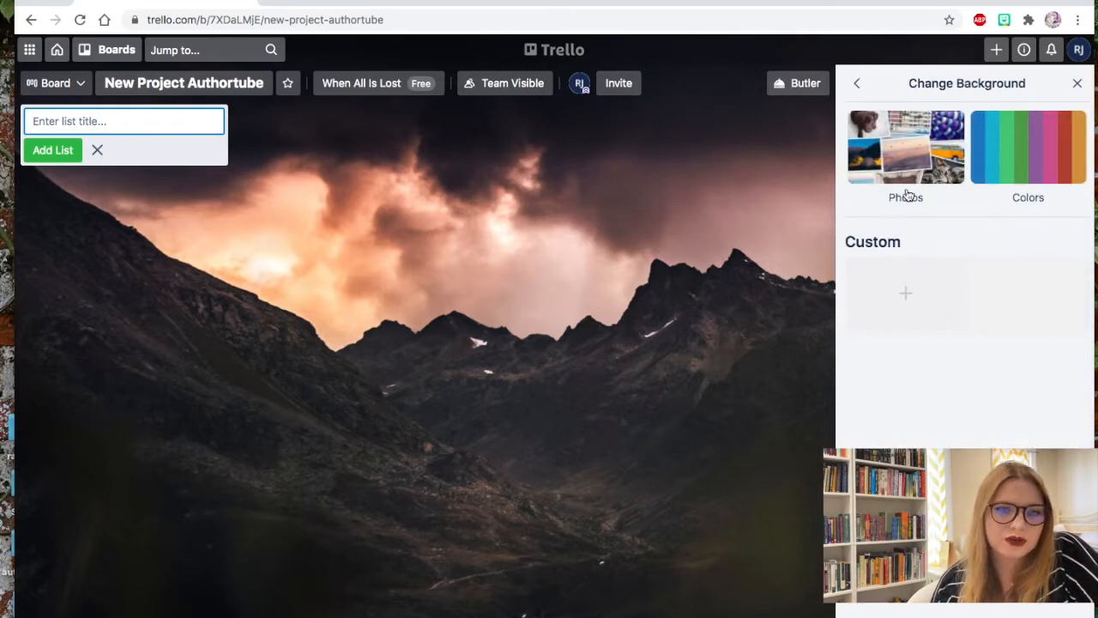
{"action": "left_click", "coordinate": [913, 155]}
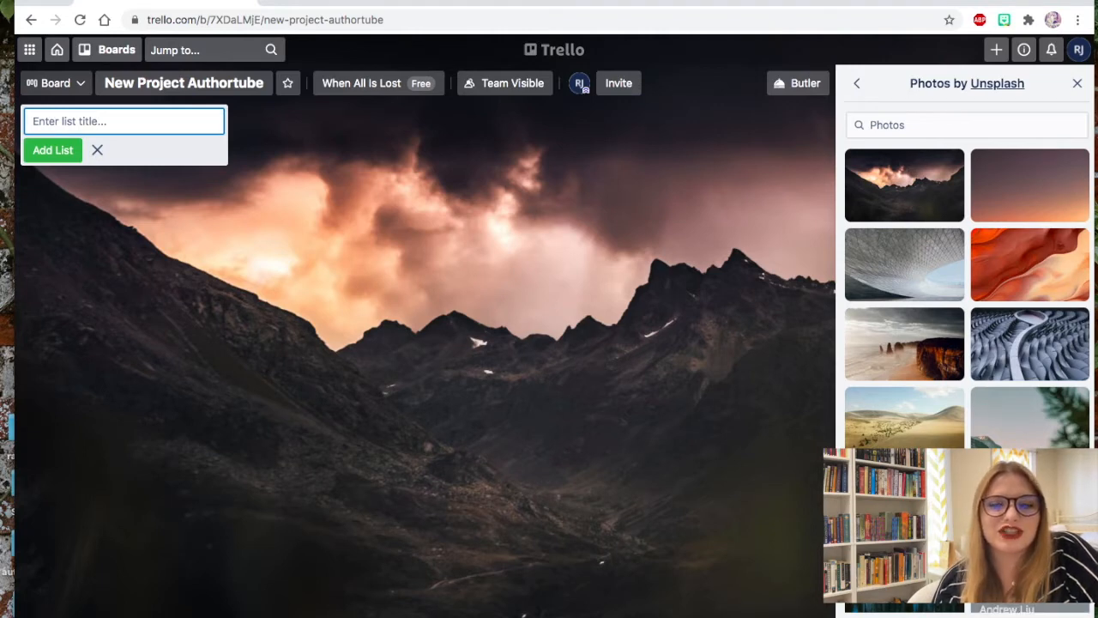
{"action": "scroll", "coordinate": [1029, 316], "scroll_direction": "down", "scroll_amount": 5}
{"action": "scroll", "coordinate": [1030, 403], "scroll_direction": "down", "scroll_amount": 10}
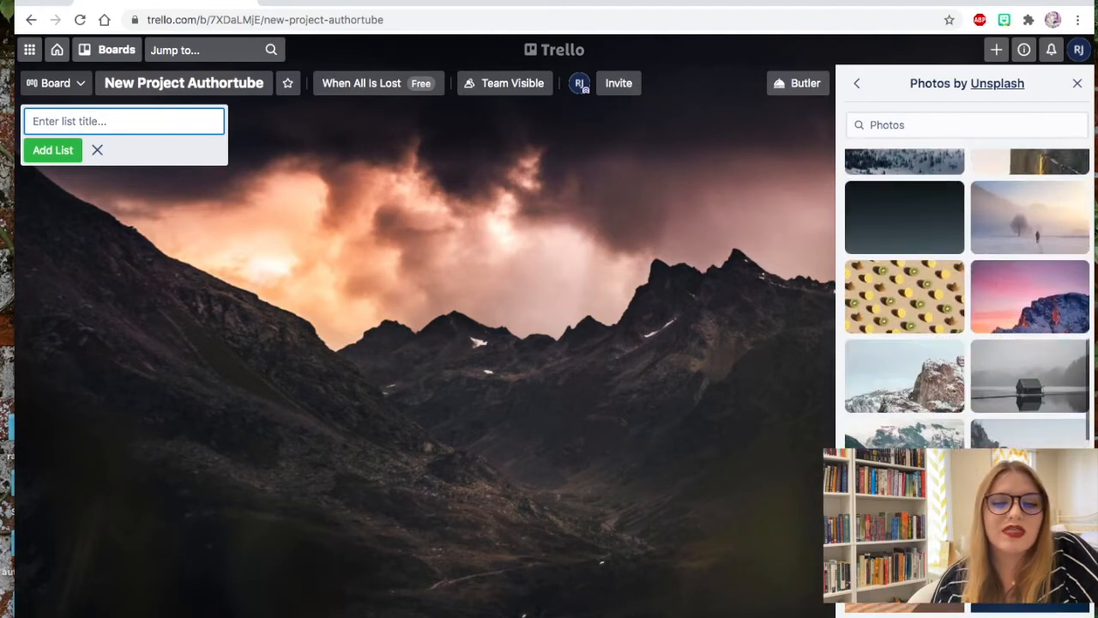
{"action": "scroll", "coordinate": [986, 300], "scroll_direction": "down", "scroll_amount": 15}
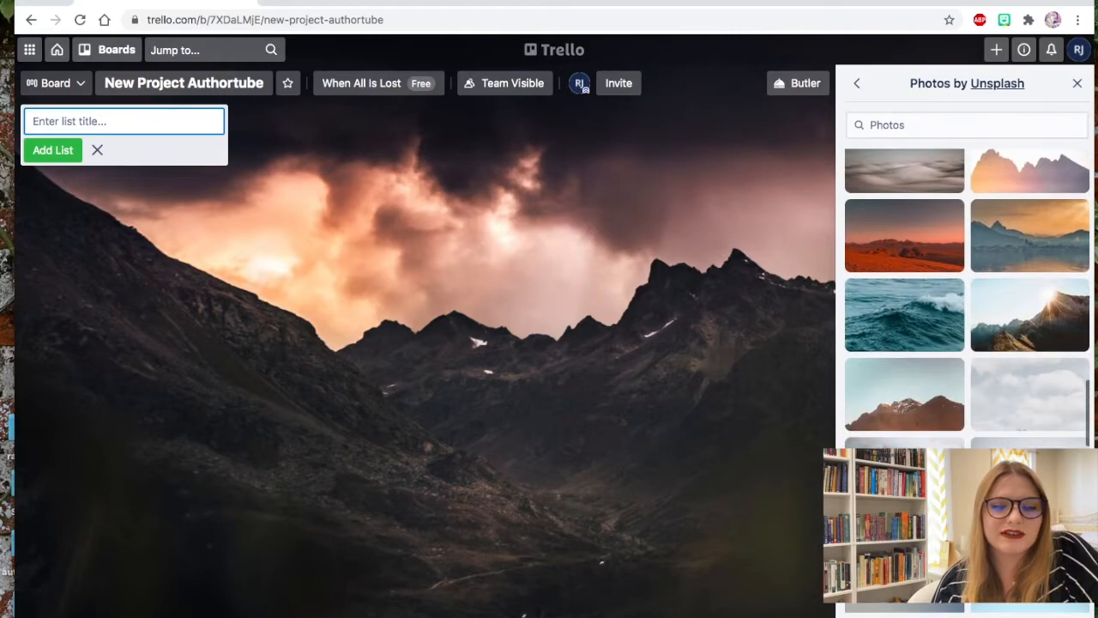
{"action": "left_click", "coordinate": [915, 125]}
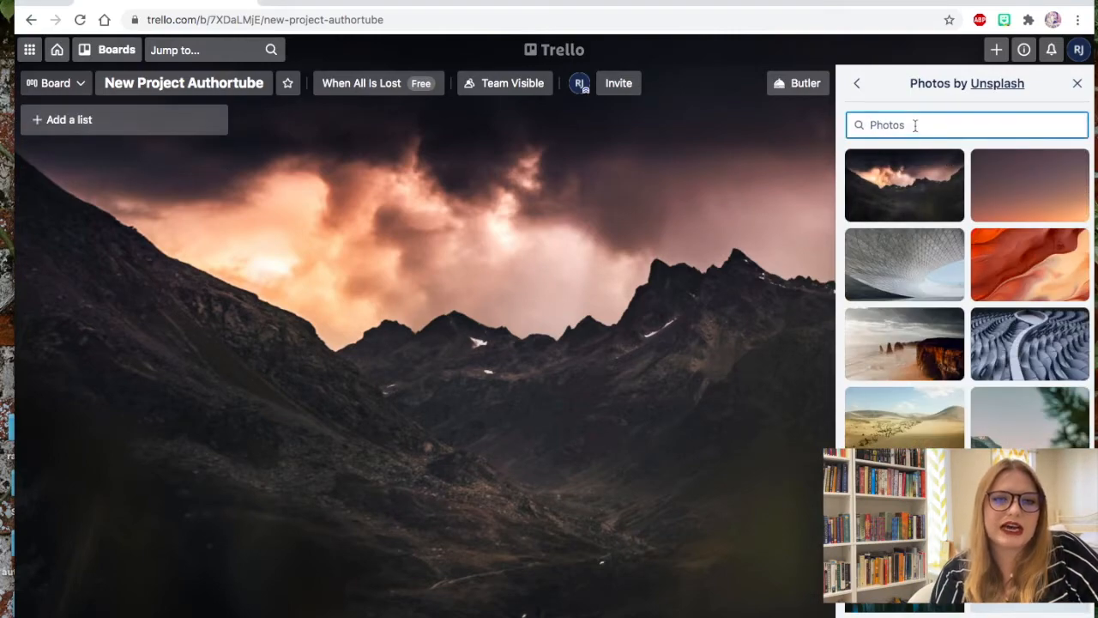
{"action": "type", "text": "po"}
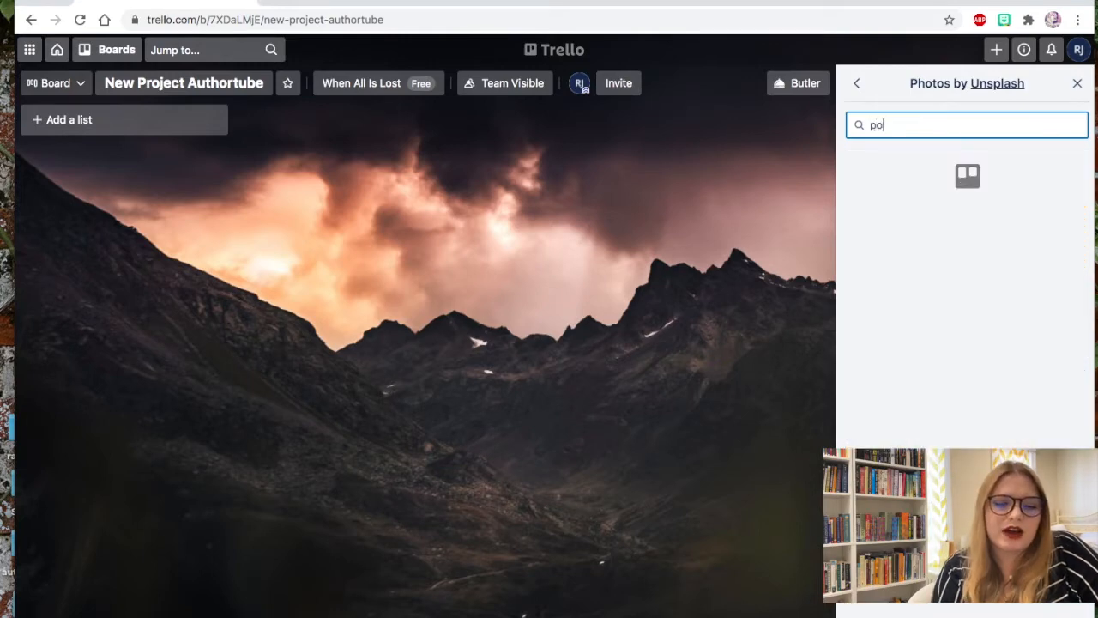
{"action": "type", "text": "lka dots"}
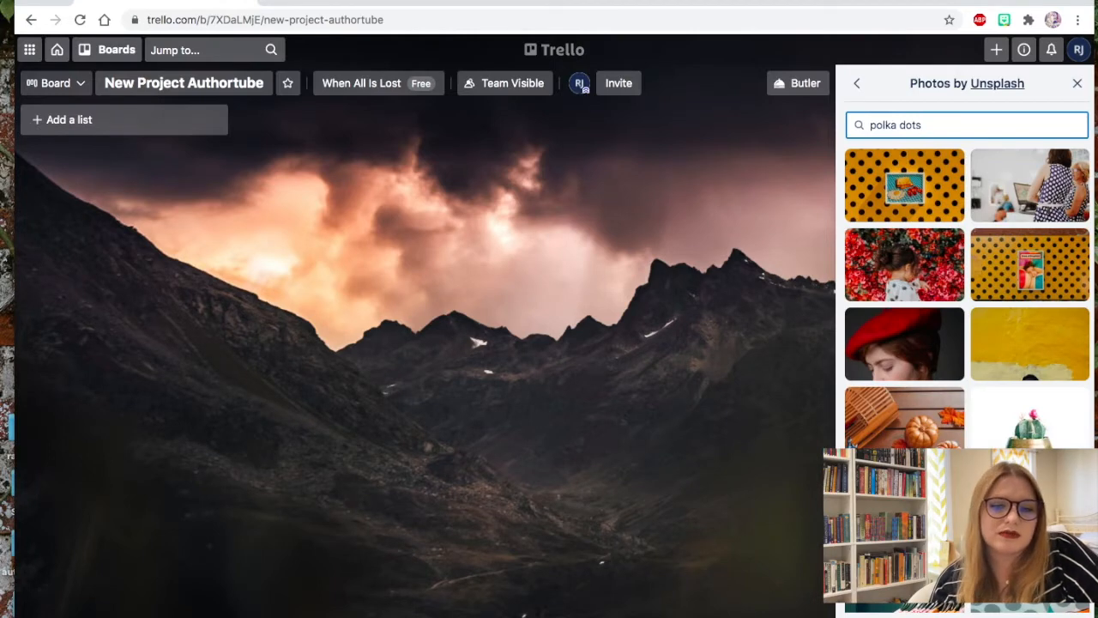
{"action": "scroll", "coordinate": [967, 378], "scroll_direction": "down", "scroll_amount": 10}
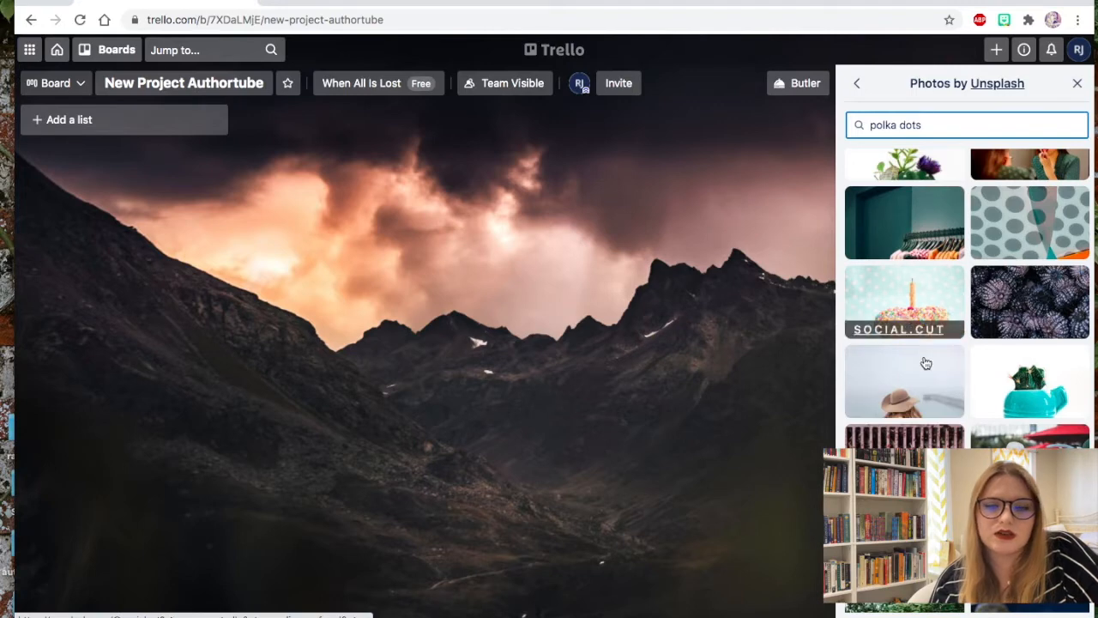
{"action": "left_click", "coordinate": [934, 295]}
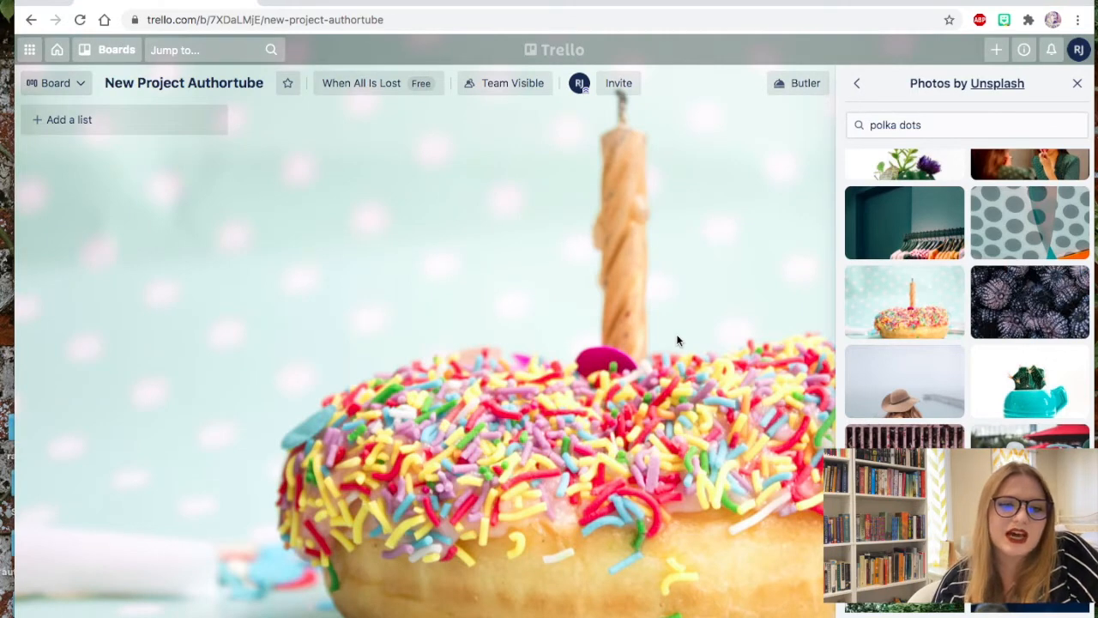
{"action": "left_click", "coordinate": [1078, 83]}
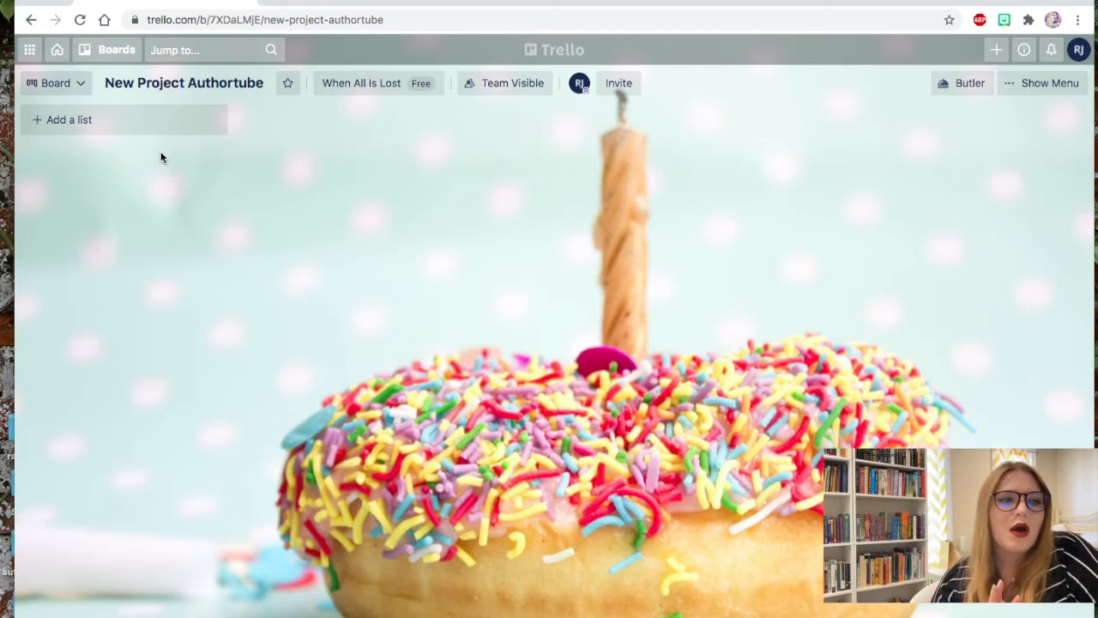
Step: Add the board's first list, titled "introduction"
{"action": "left_click", "coordinate": [78, 119]}
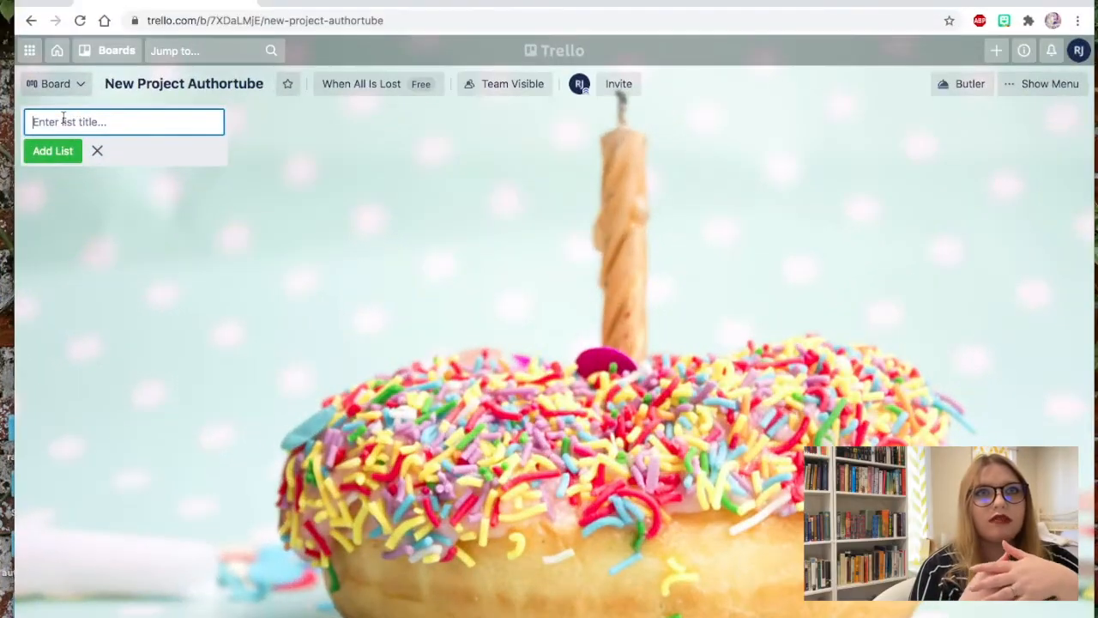
{"action": "type", "text": "introduction"}
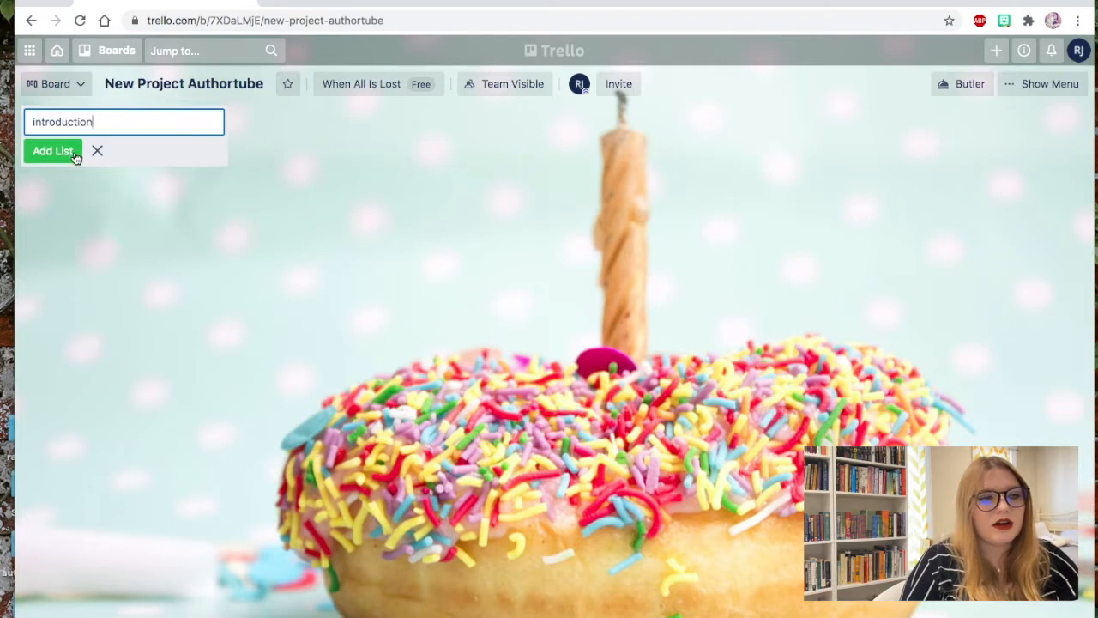
{"action": "left_click", "coordinate": [75, 155]}
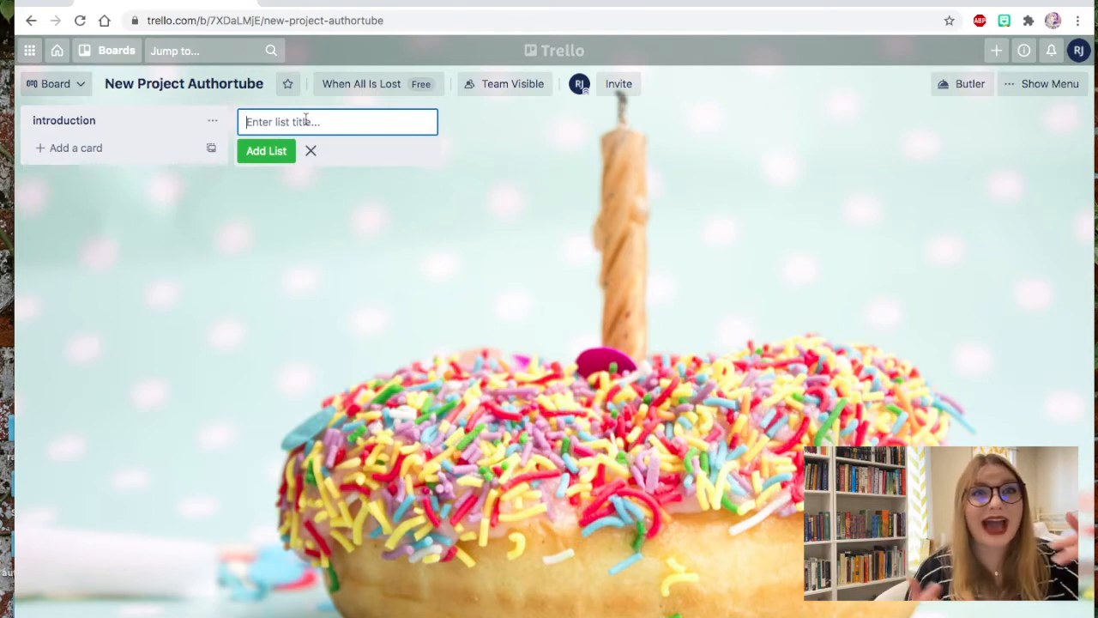
Step: Add a list titled "set up/status quo" after the introduction list
{"action": "type", "text": "set up/ stat"}
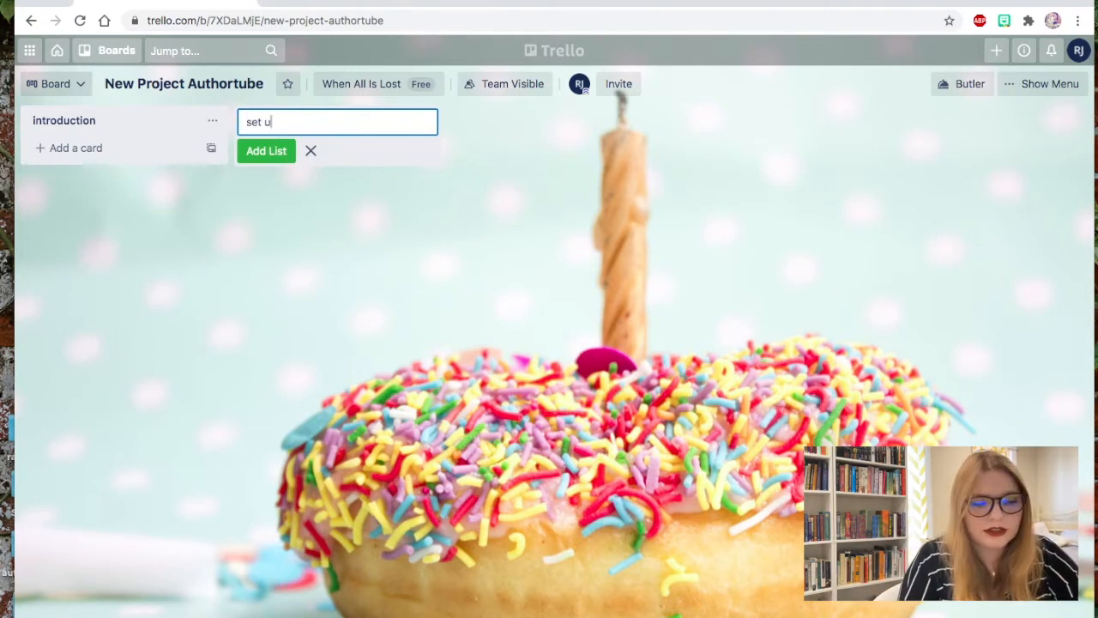
{"action": "key", "text": "BackSpace"}
{"action": "key", "text": "BackSpace"}
{"action": "key", "text": "BackSpace"}
{"action": "key", "text": "BackSpace"}
{"action": "key", "text": "BackSpace"}
{"action": "type", "text": "status quo"}
{"action": "key", "text": "Return"}
Step: Add two more lists titled "disruption of status quo" and "discovery about change in status quo"
{"action": "type", "text": "disruption of status quo"}
{"action": "key", "text": "Return"}
{"action": "type", "text": "dis"}
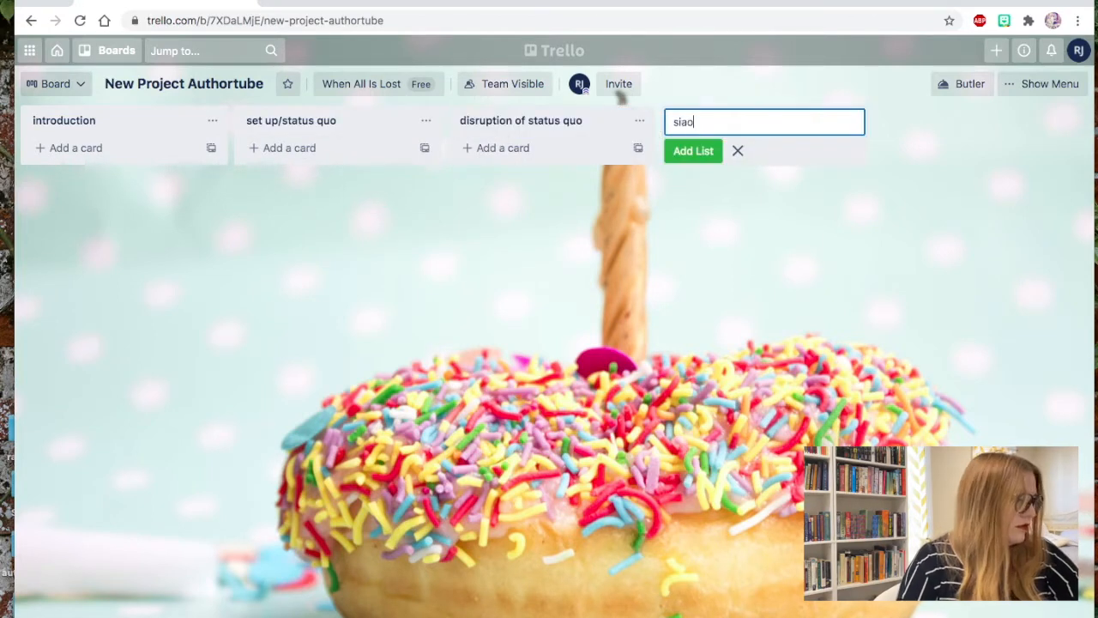
{"action": "type", "text": "covery about change in status quo"}
{"action": "key", "text": "Return"}
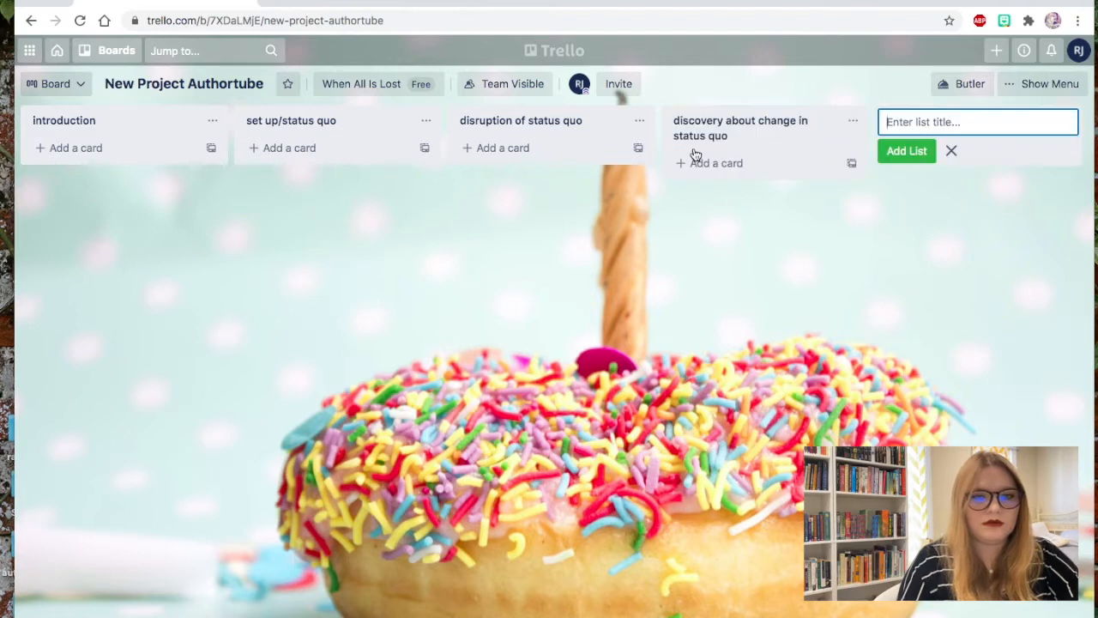
Step: Add lists titled "brush with authority" and "decision to investigate (break into act 2)"
{"action": "type", "text": "brush with authority"}
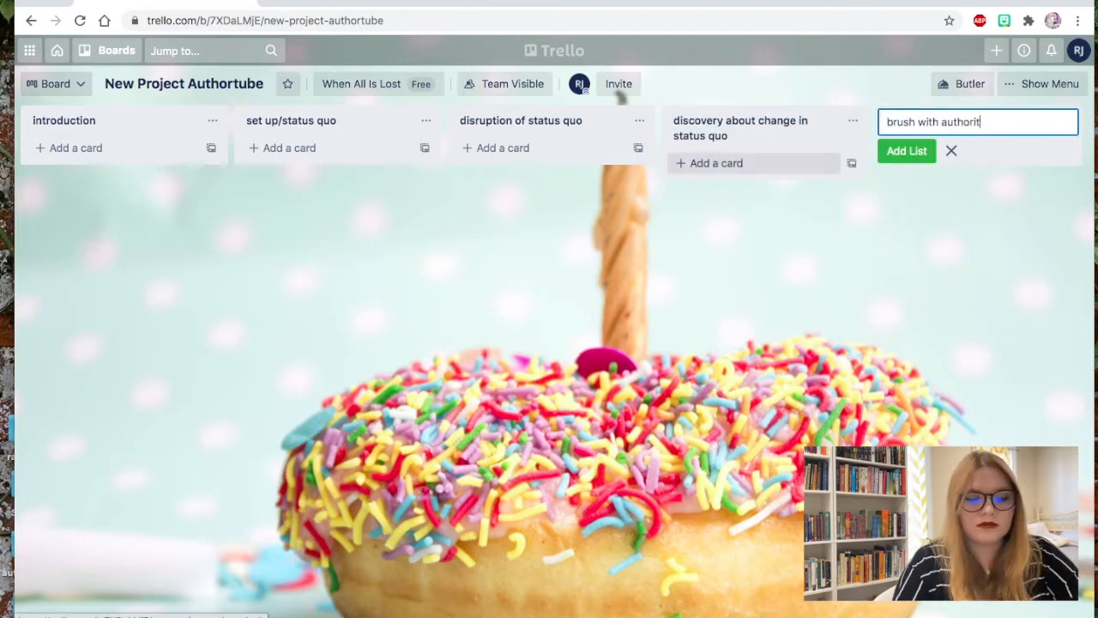
{"action": "key", "text": "Return"}
{"action": "type", "text": "decusiuib"}
{"action": "key", "text": "BackSpace"}
{"action": "type", "text": "on"}
{"action": "key", "text": "BackSpace"}
{"action": "key", "text": "BackSpace"}
{"action": "key", "text": "BackSpace"}
{"action": "key", "text": "BackSpace"}
{"action": "key", "text": "BackSpace"}
{"action": "key", "text": "BackSpace"}
{"action": "key", "text": "BackSpace"}
{"action": "key", "text": "BackSpace"}
{"action": "key", "text": "BackSpace"}
{"action": "type", "text": "cision to investigate (break into act 2)"}
{"action": "key", "text": "Return"}
Step: Add three lists titled "hint of danger", "intro to subplot" and "first point of investigation"
{"action": "type", "text": "hint of danger"}
{"action": "type", "text": "intro to subplot"}
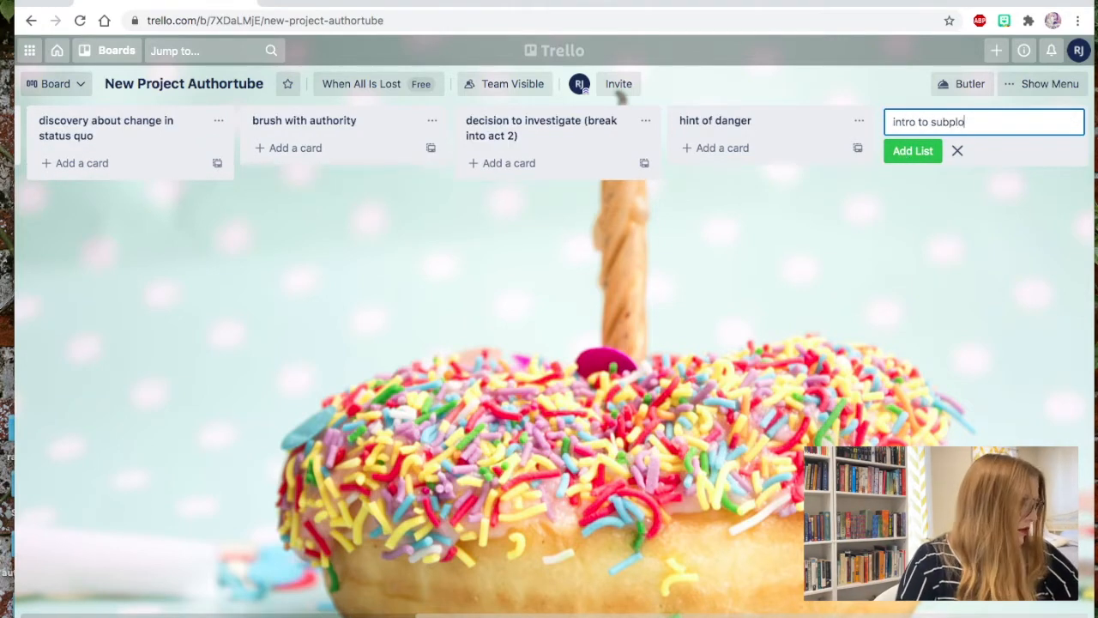
{"action": "left_click", "coordinate": [910, 151]}
{"action": "type", "text": "first point of investigation"}
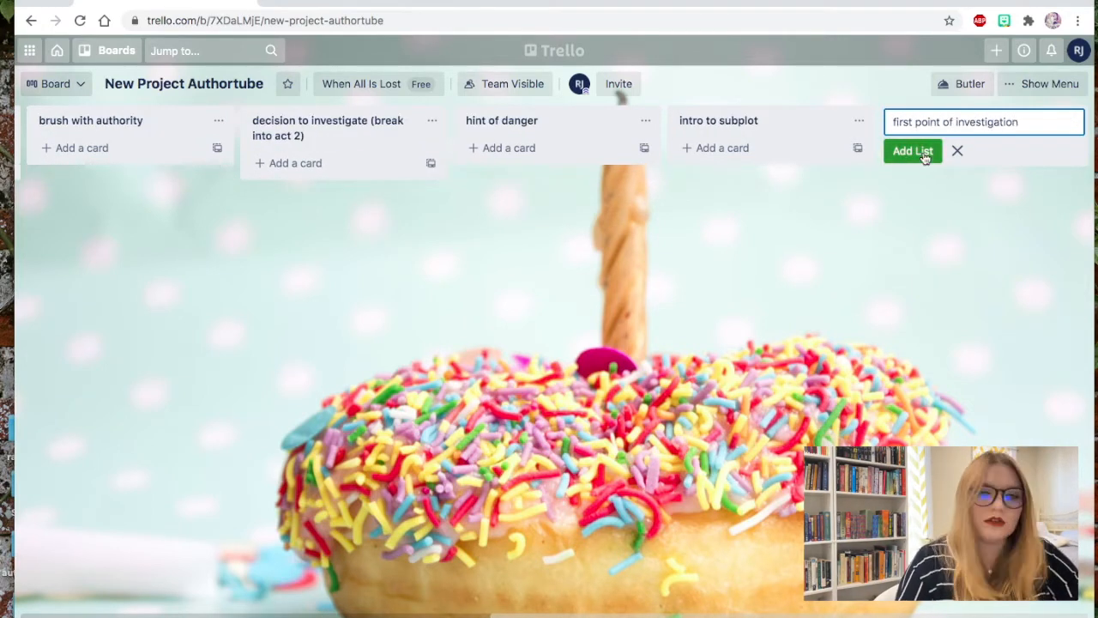
{"action": "key", "text": "Return"}
Step: Add lists titled "middle: organic investigation points with dead ends and reversals" and "midpoint turn", and end list entry
{"action": "type", "text": "middle: organic investigation points with dead ends and reversals"}
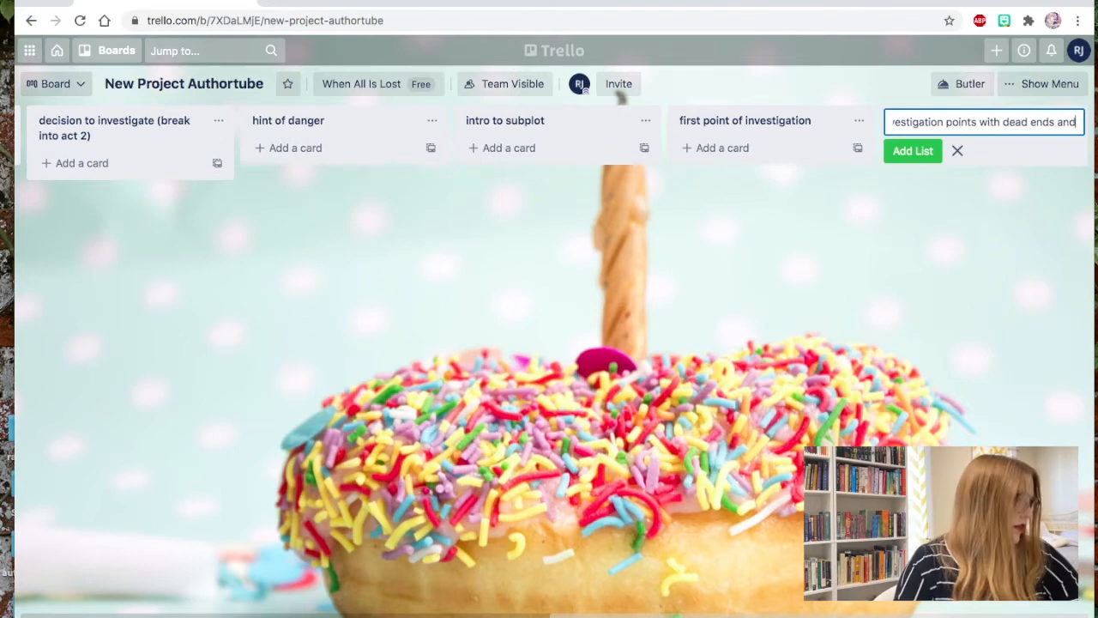
{"action": "key", "text": "Return"}
{"action": "type", "text": "midpoint"}
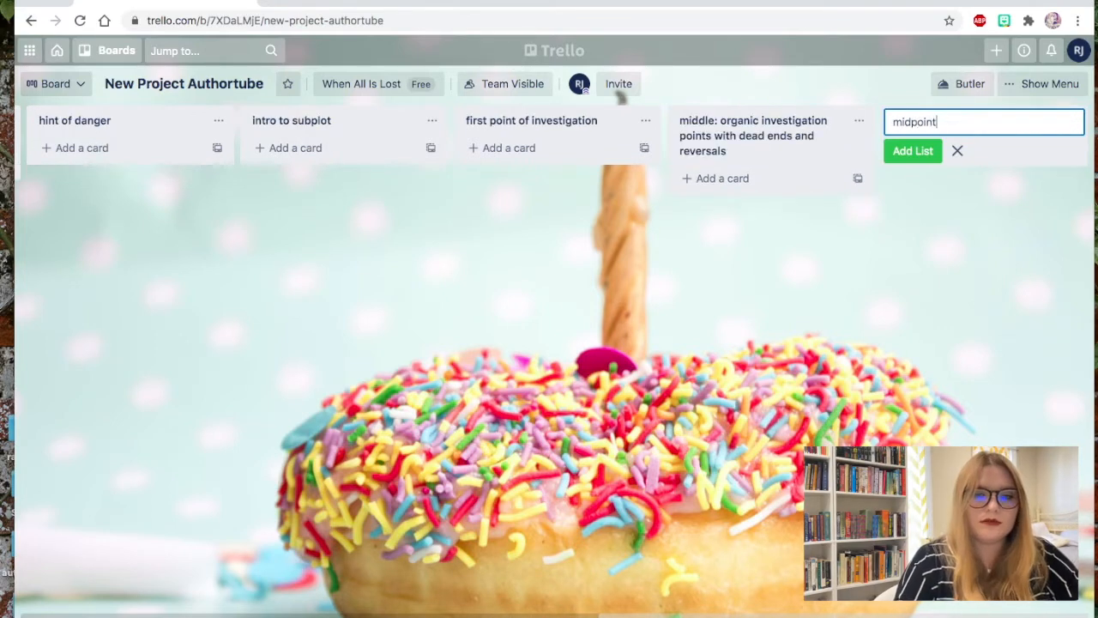
{"action": "type", "text": " turn"}
{"action": "key", "text": "Return"}
{"action": "key", "text": "Escape"}
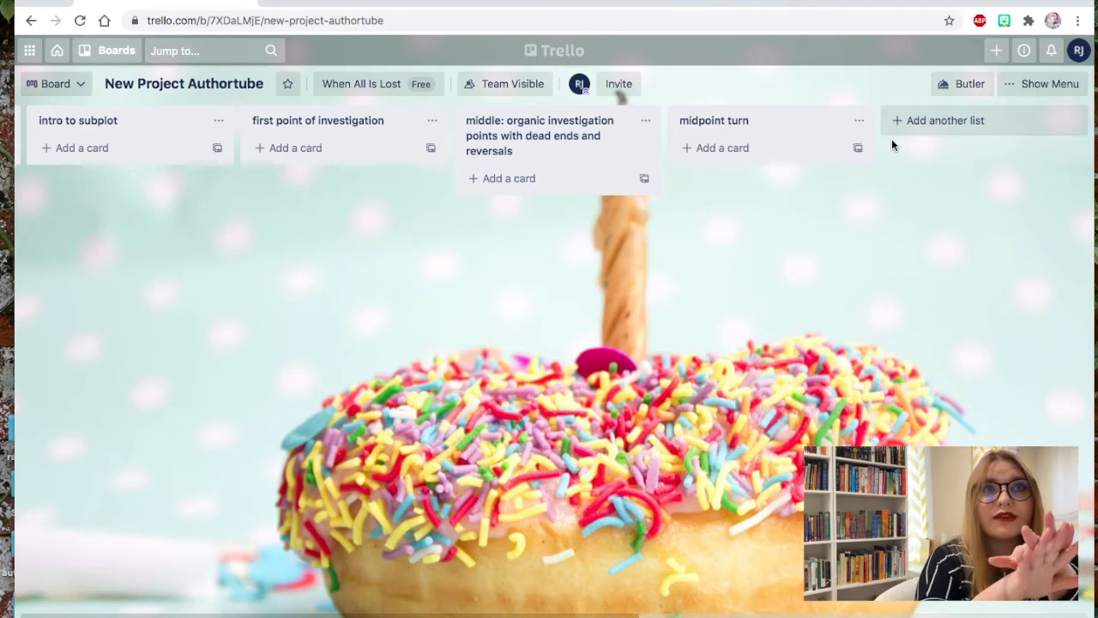
Step: Review the sequence of plot lists across the whole board, from introduction to midpoint turn
{"action": "scroll", "coordinate": [600, 253], "scroll_direction": "left", "scroll_amount": 10}
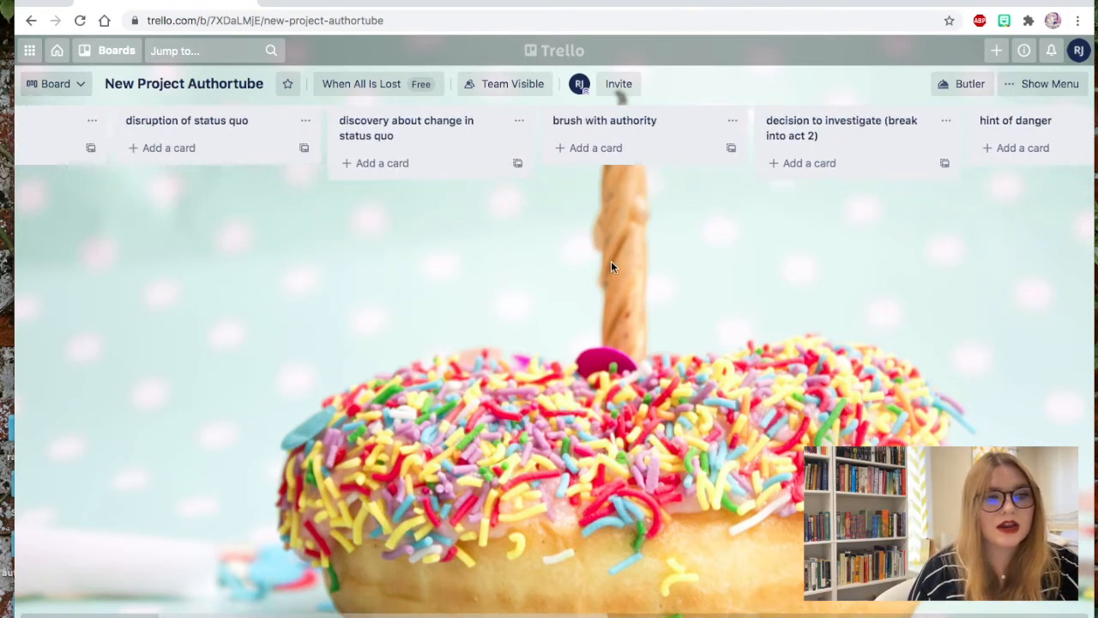
{"action": "scroll", "coordinate": [613, 266], "scroll_direction": "left", "scroll_amount": 3}
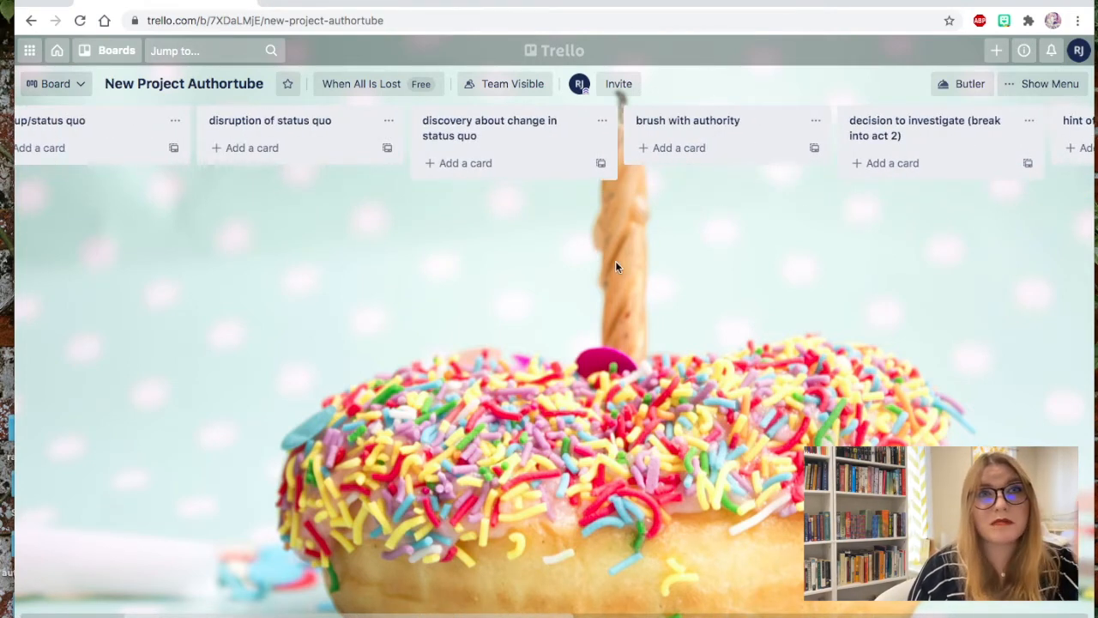
{"action": "scroll", "coordinate": [615, 261], "scroll_direction": "left", "scroll_amount": 2}
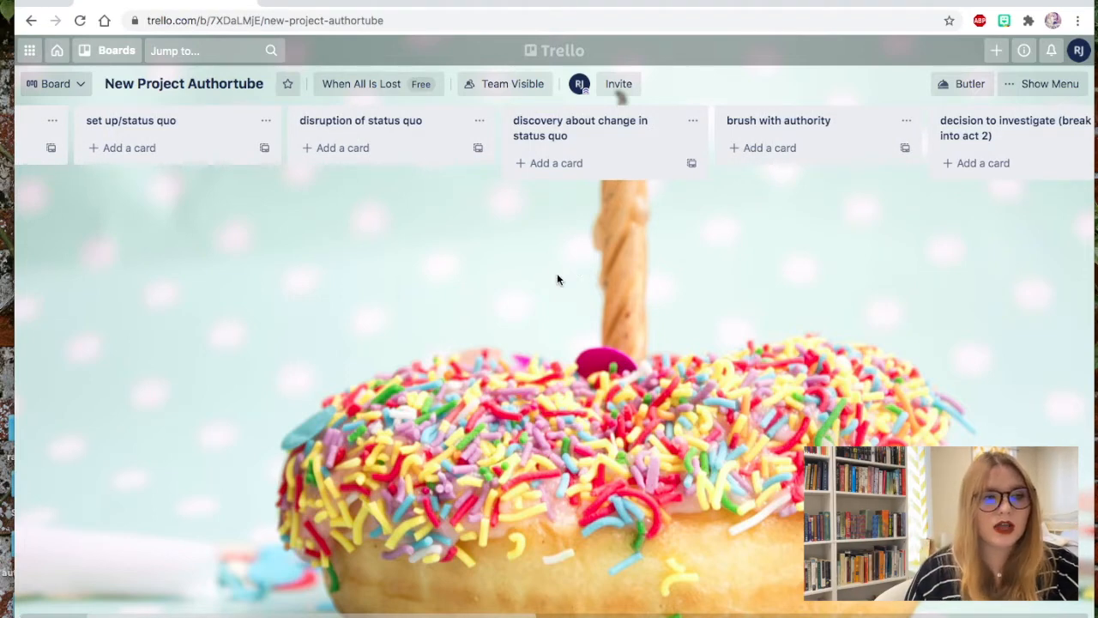
{"action": "scroll", "coordinate": [325, 285], "scroll_direction": "left", "scroll_amount": 3}
{"action": "scroll", "coordinate": [325, 286], "scroll_direction": "right", "scroll_amount": 20}
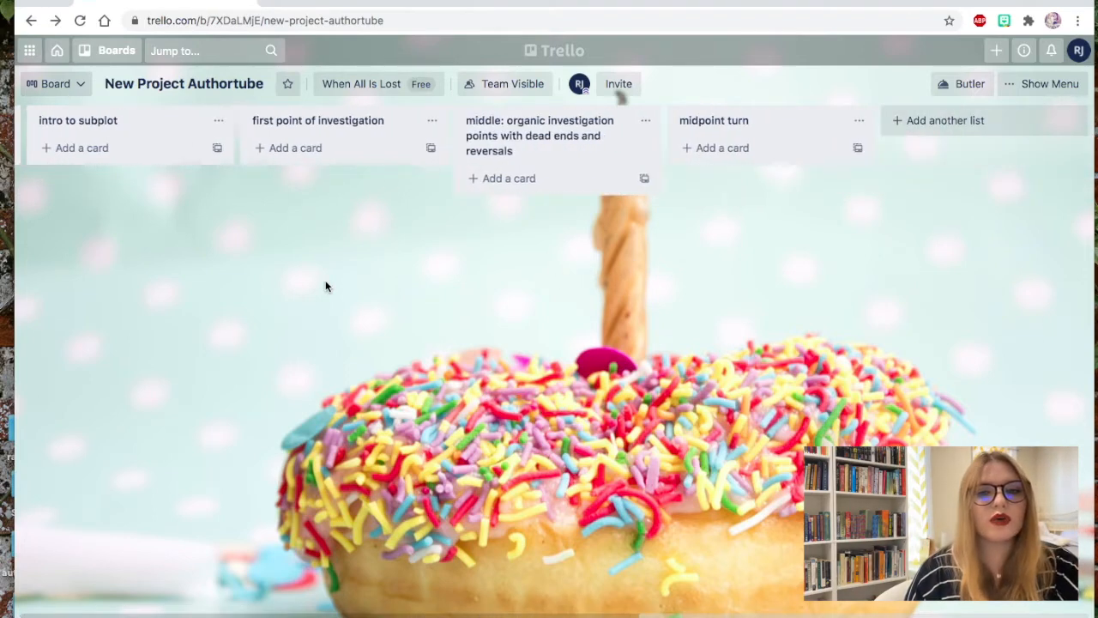
{"action": "scroll", "coordinate": [522, 289], "scroll_direction": "left", "scroll_amount": 10}
{"action": "scroll", "coordinate": [522, 293], "scroll_direction": "left", "scroll_amount": 12}
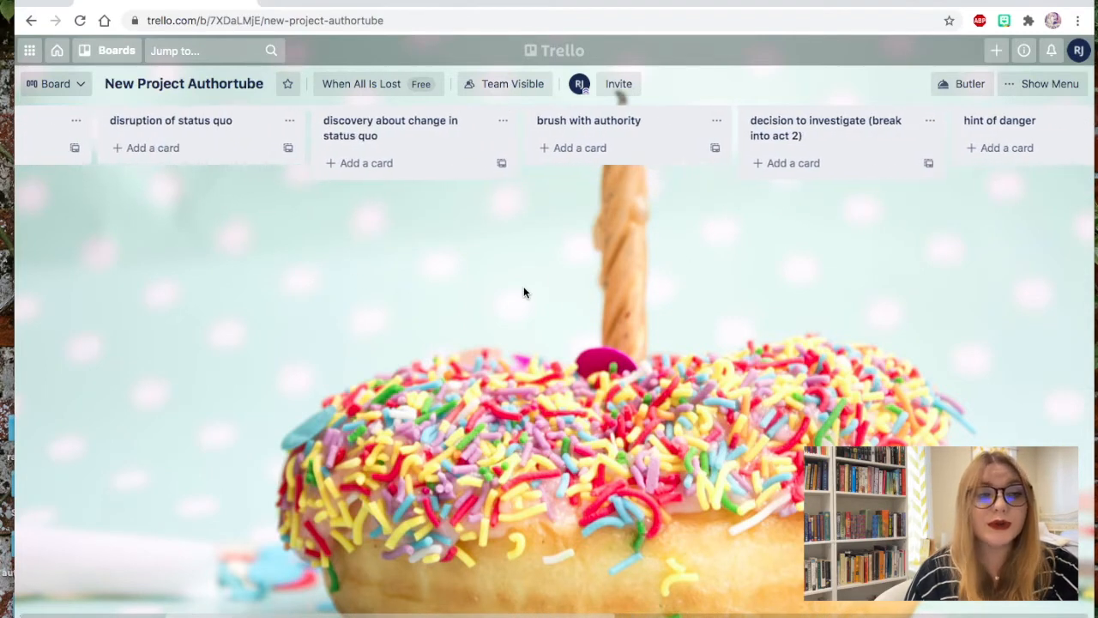
{"action": "scroll", "coordinate": [524, 292], "scroll_direction": "left", "scroll_amount": 7}
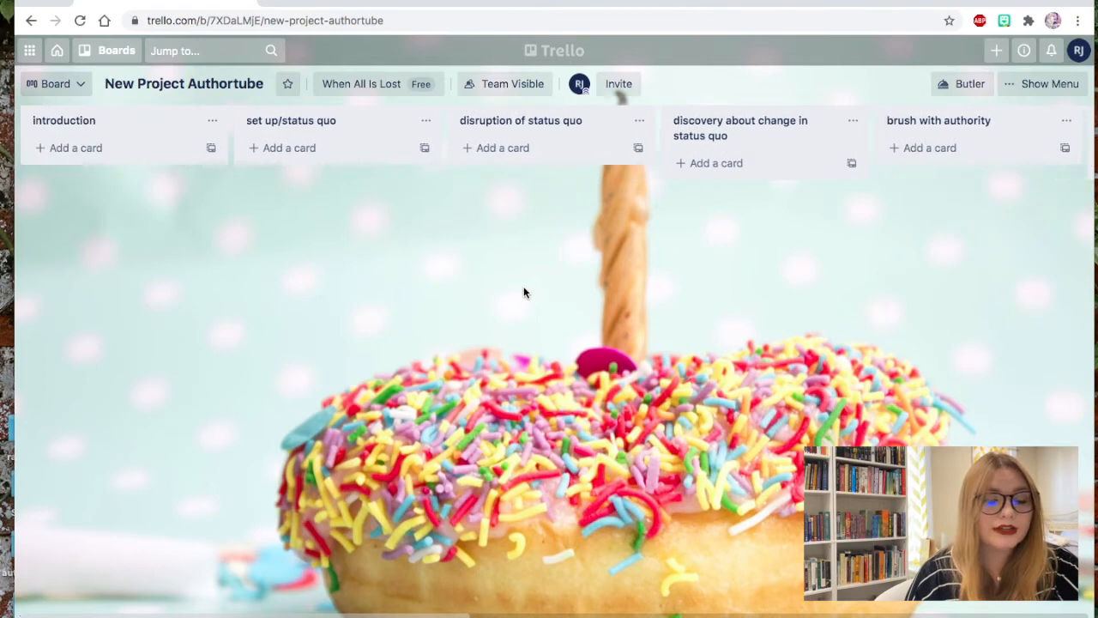
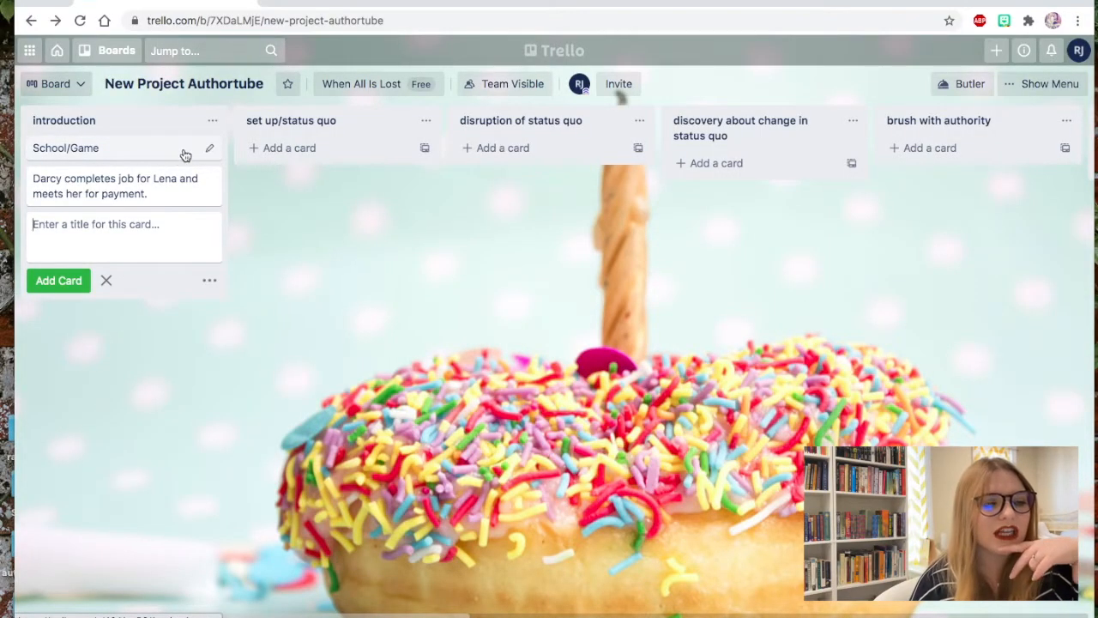
Step: Give the School/Game card in the introduction list a red cover and save it
{"action": "left_click", "coordinate": [209, 148]}
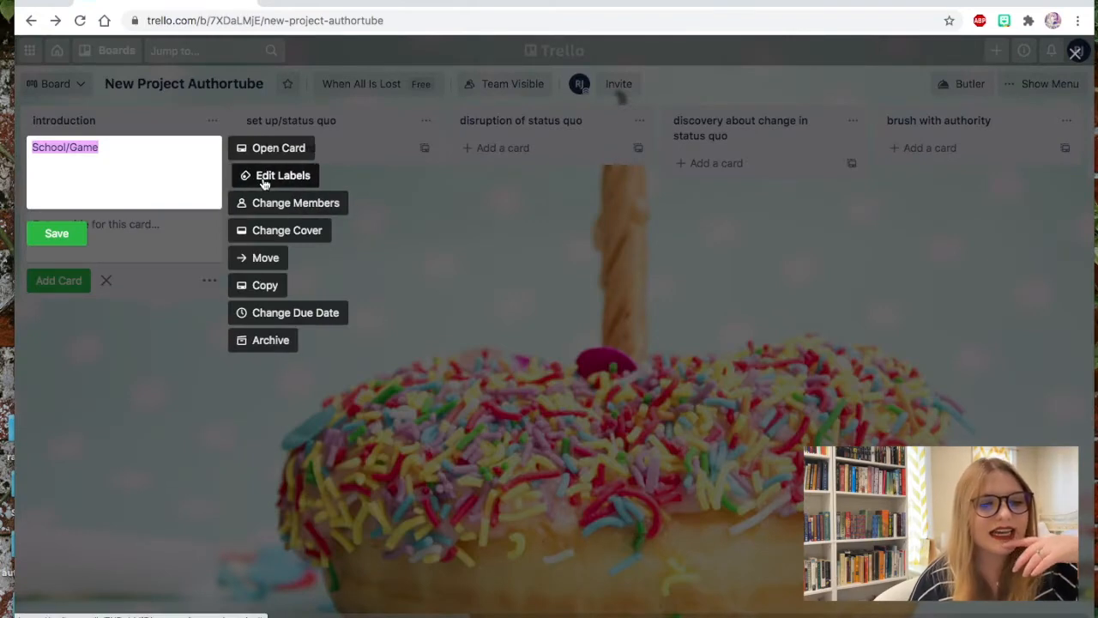
{"action": "left_click", "coordinate": [257, 237]}
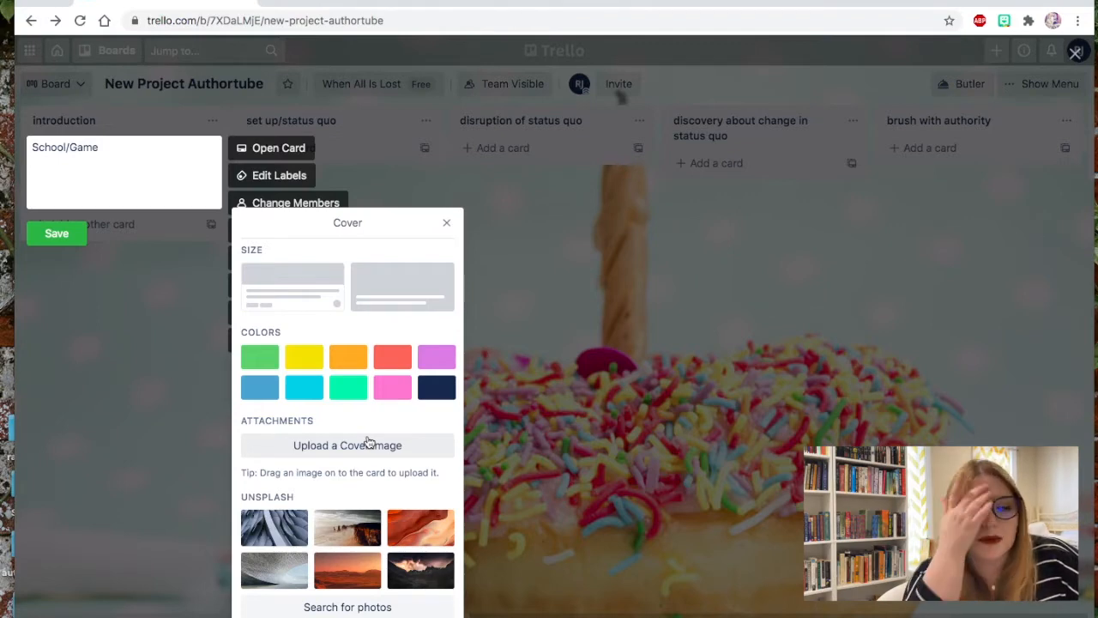
{"action": "left_click", "coordinate": [388, 360]}
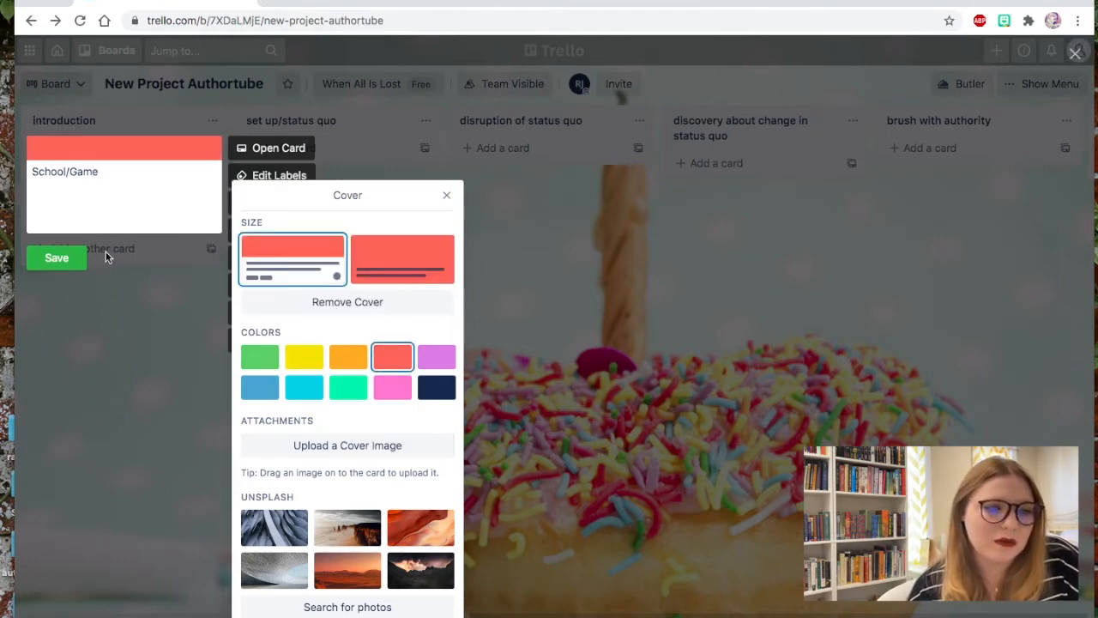
{"action": "left_click", "coordinate": [62, 260]}
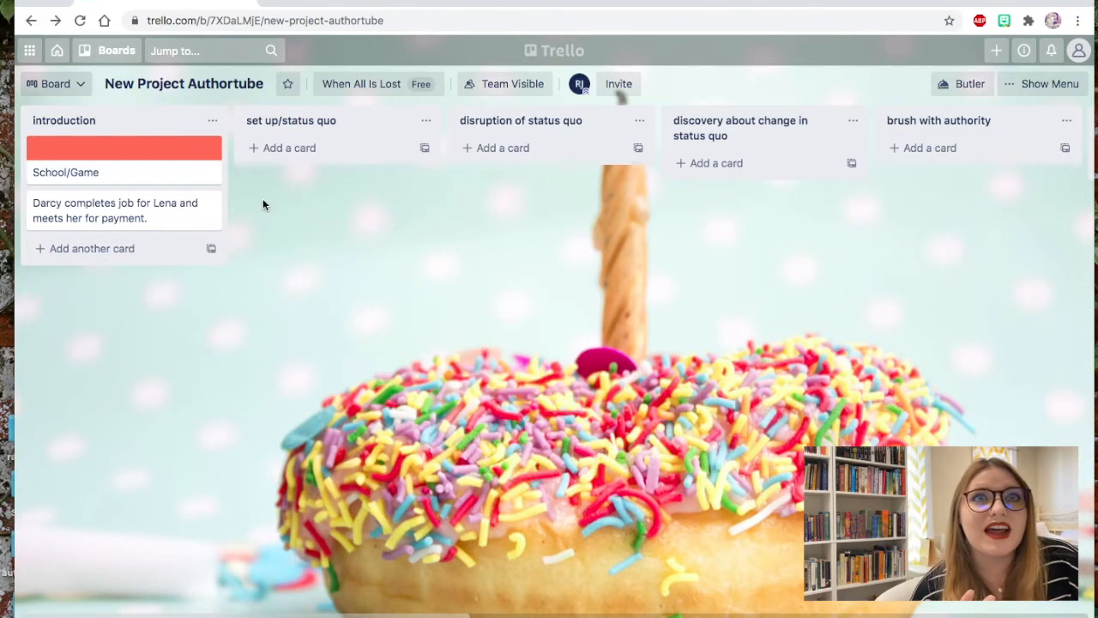
Step: Add five cards to the set up/status quo list: pizza night and games, missing dad, mom's alcohol struggle, own investigation, and the BFF's disapproval
{"action": "left_click", "coordinate": [292, 148]}
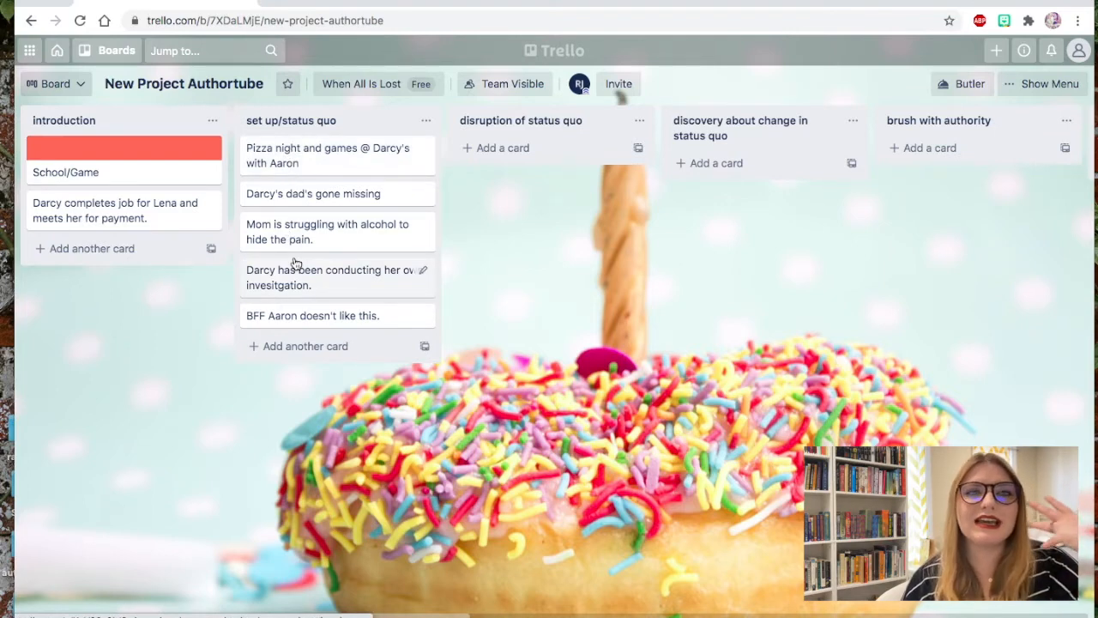
Step: Examine the description field, label choices and label creation options of the pizza night card, and close it
{"action": "left_click", "coordinate": [270, 157]}
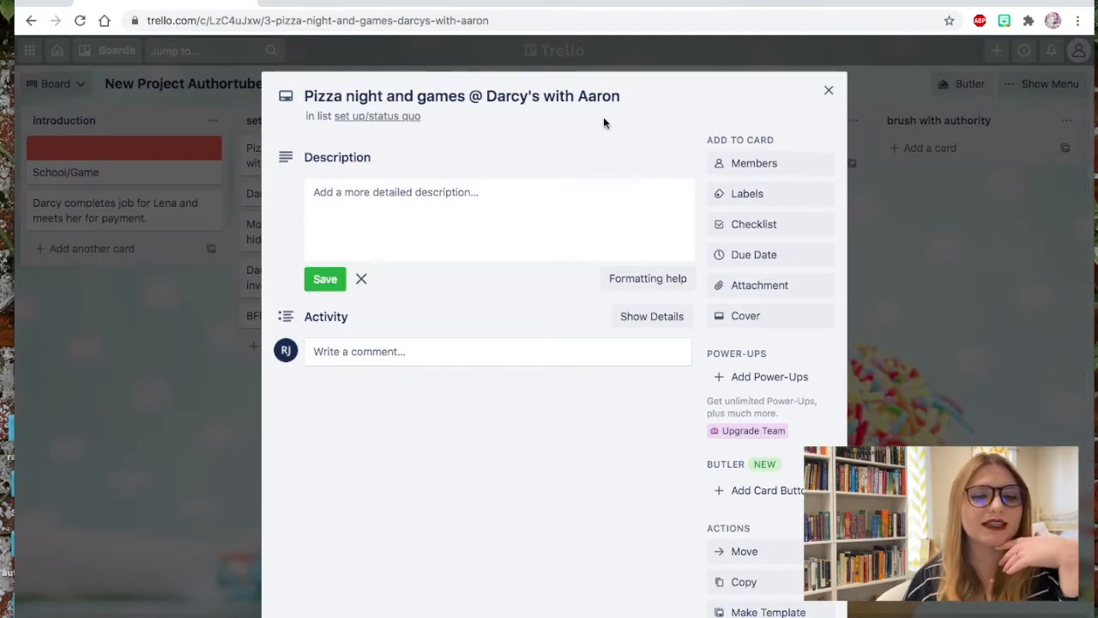
{"action": "left_click", "coordinate": [366, 211]}
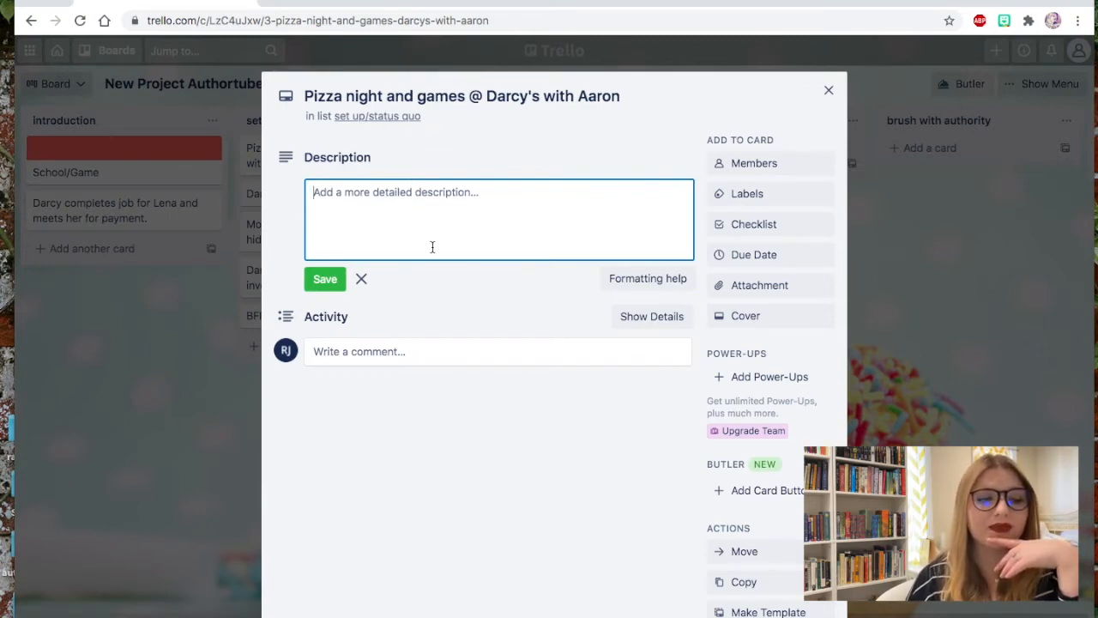
{"action": "left_click", "coordinate": [785, 198]}
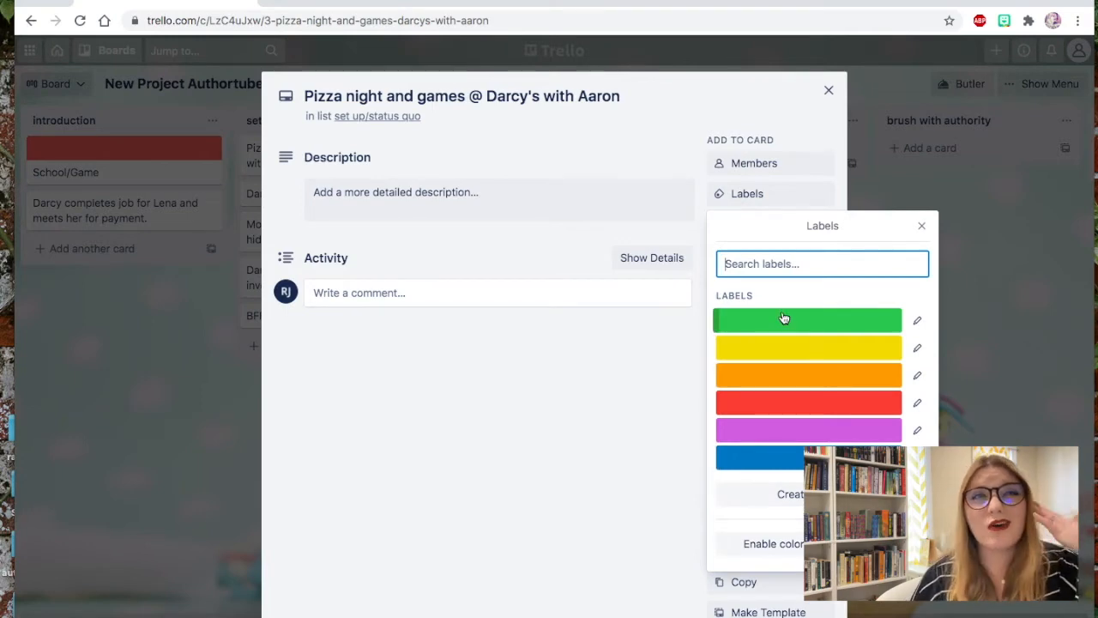
{"action": "left_click", "coordinate": [763, 499]}
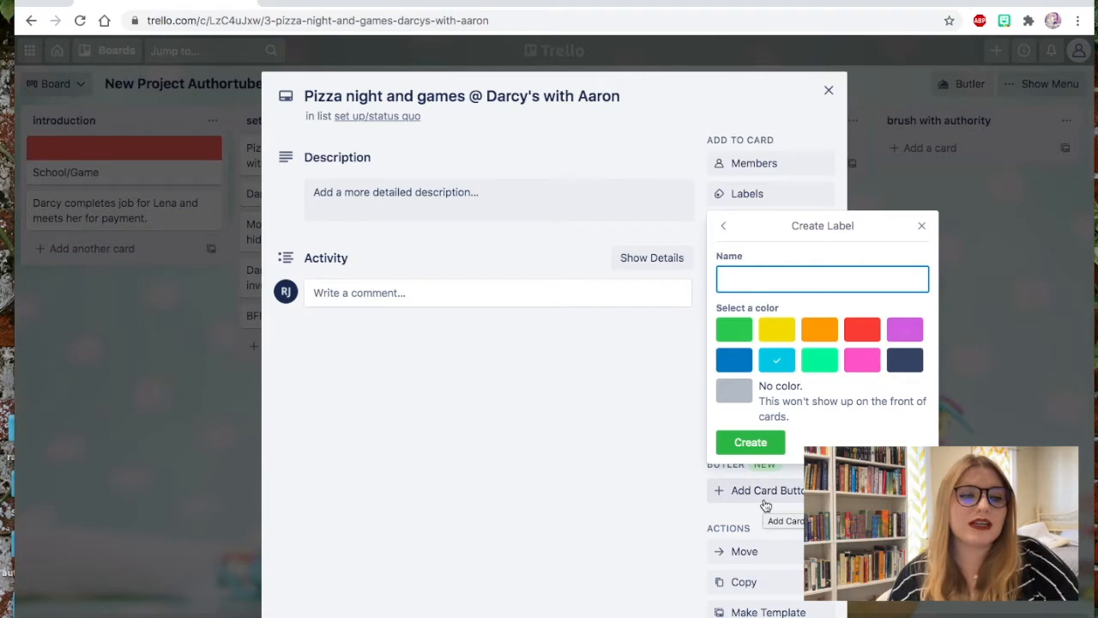
{"action": "left_click", "coordinate": [921, 226]}
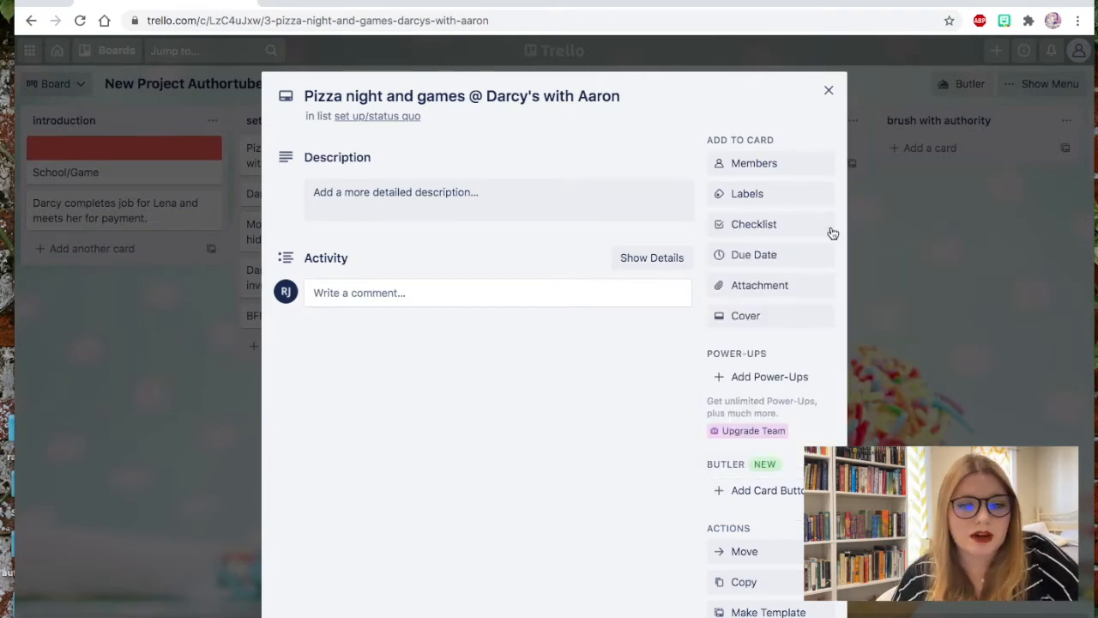
{"action": "left_click", "coordinate": [828, 90]}
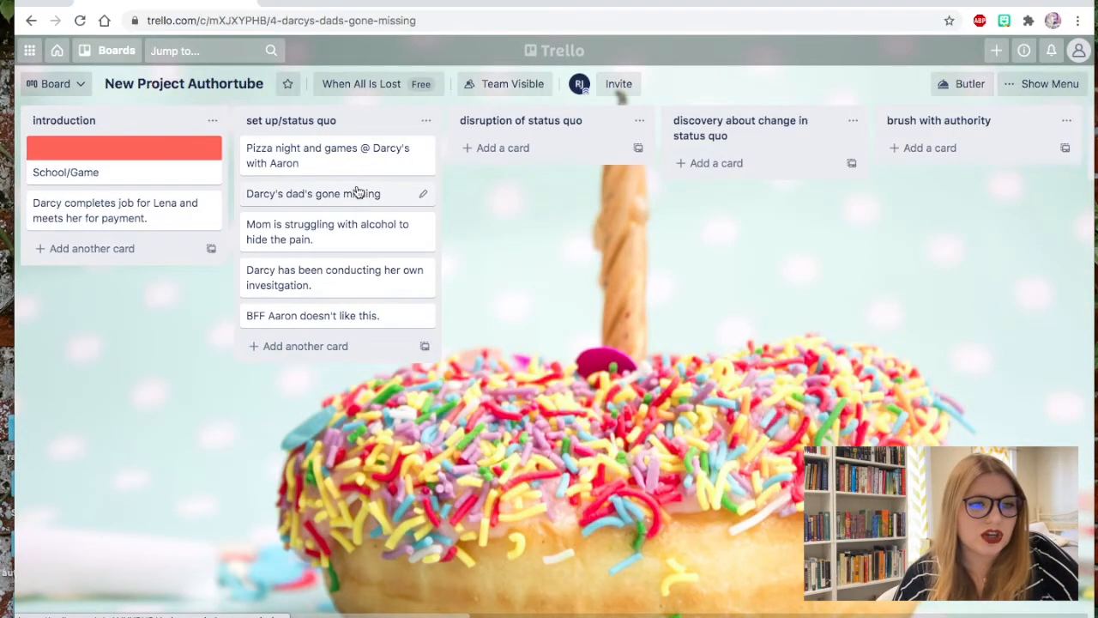
Step: Create a red "clue" label on the missing dad card and display label names on the board's cards
{"action": "left_click", "coordinate": [362, 193]}
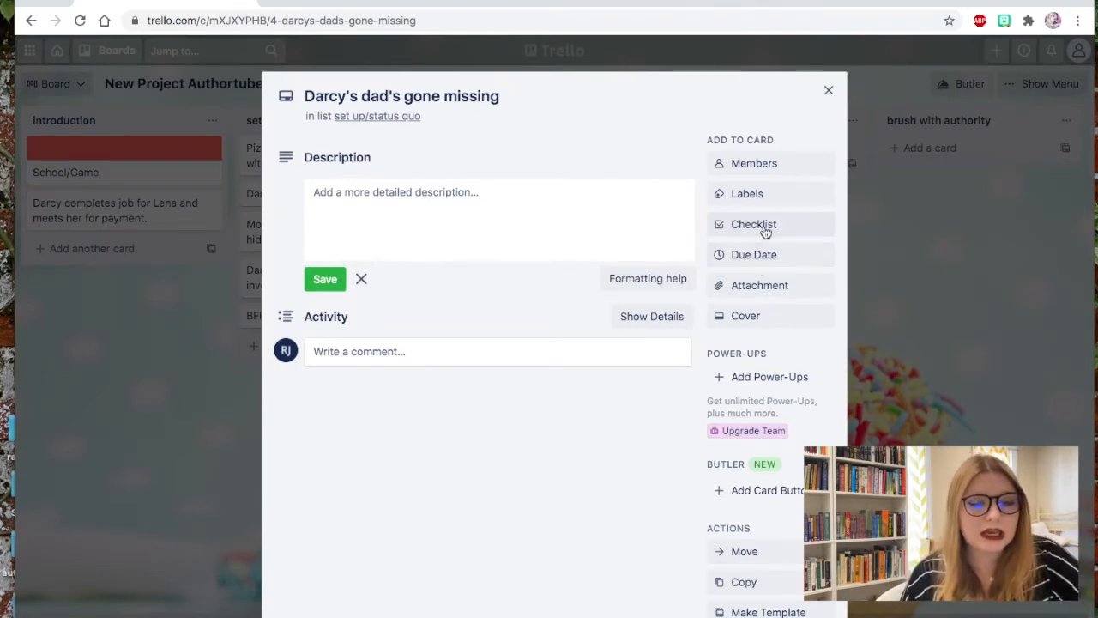
{"action": "left_click", "coordinate": [761, 199]}
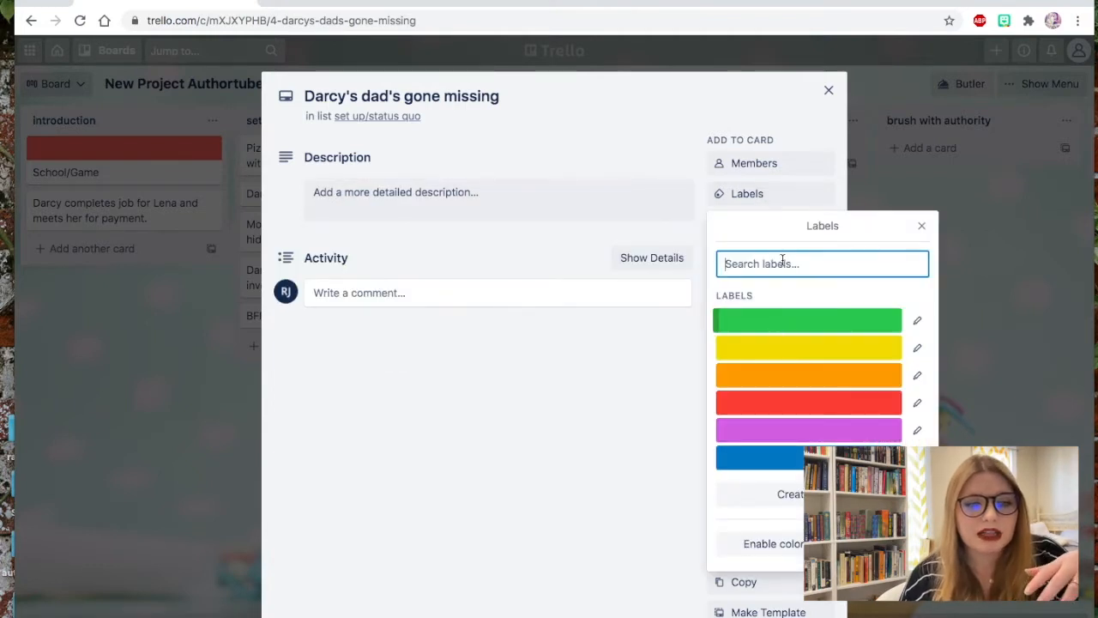
{"action": "type", "text": "clue"}
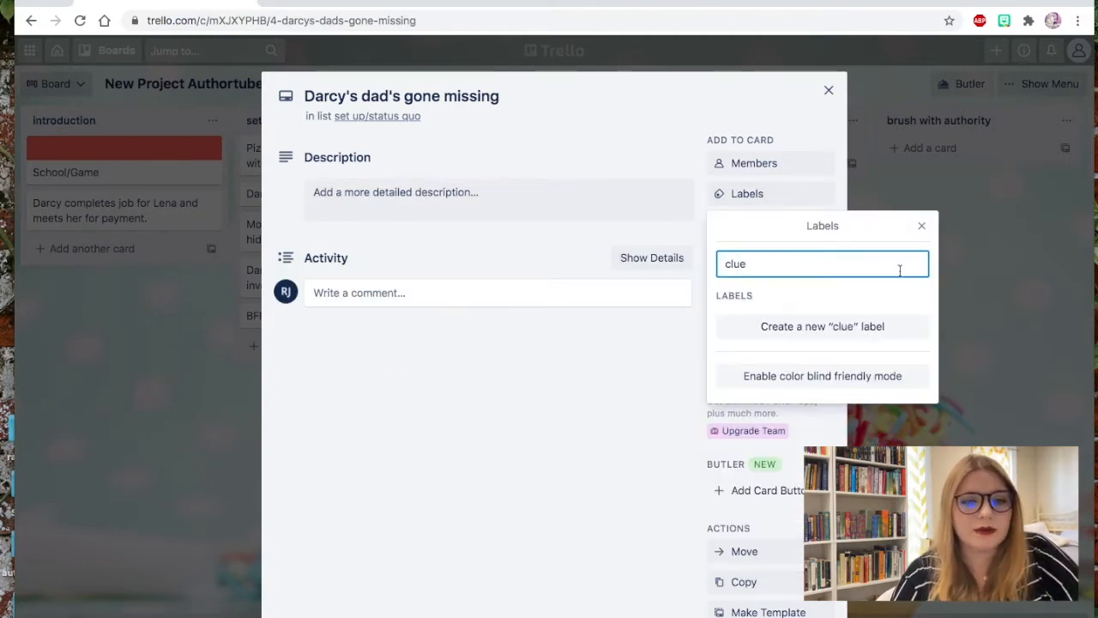
{"action": "left_click", "coordinate": [900, 326]}
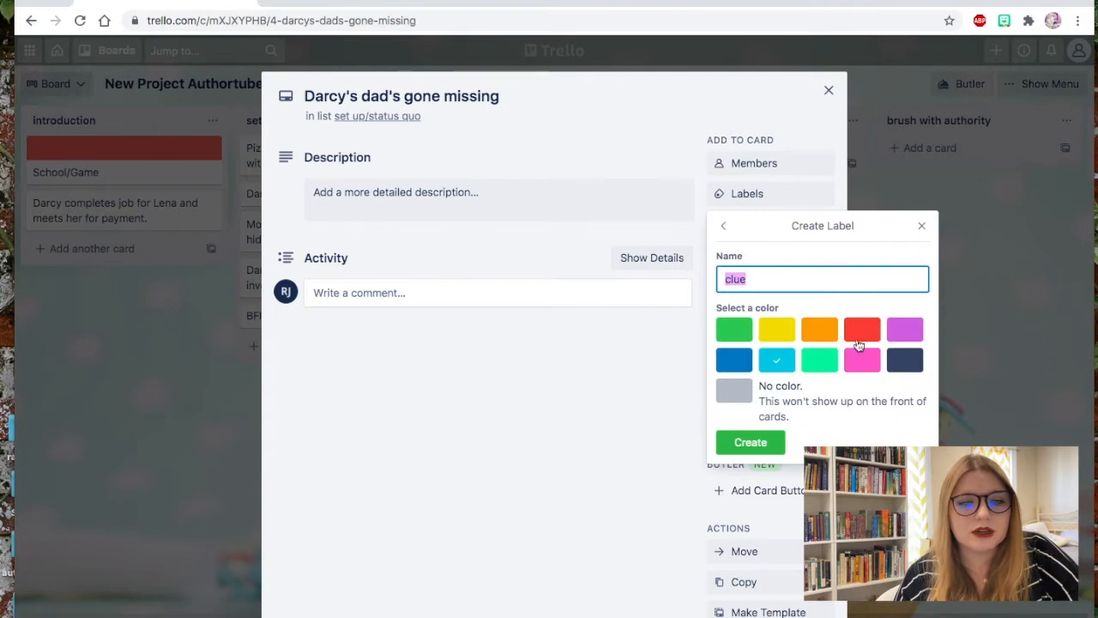
{"action": "left_click", "coordinate": [860, 333]}
{"action": "left_click", "coordinate": [743, 438]}
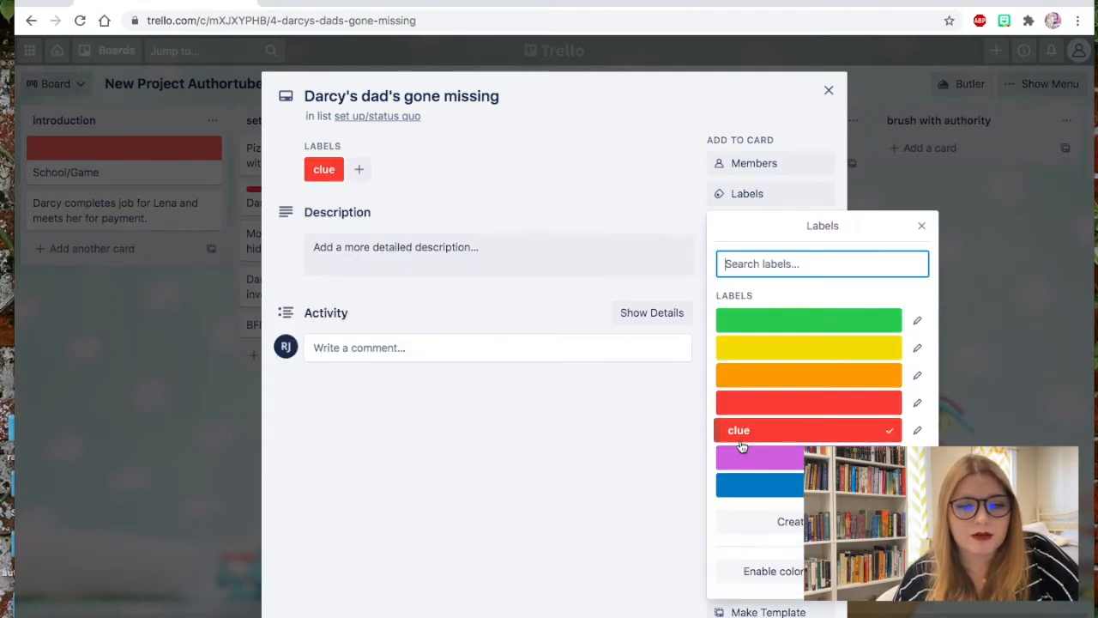
{"action": "left_click", "coordinate": [920, 226]}
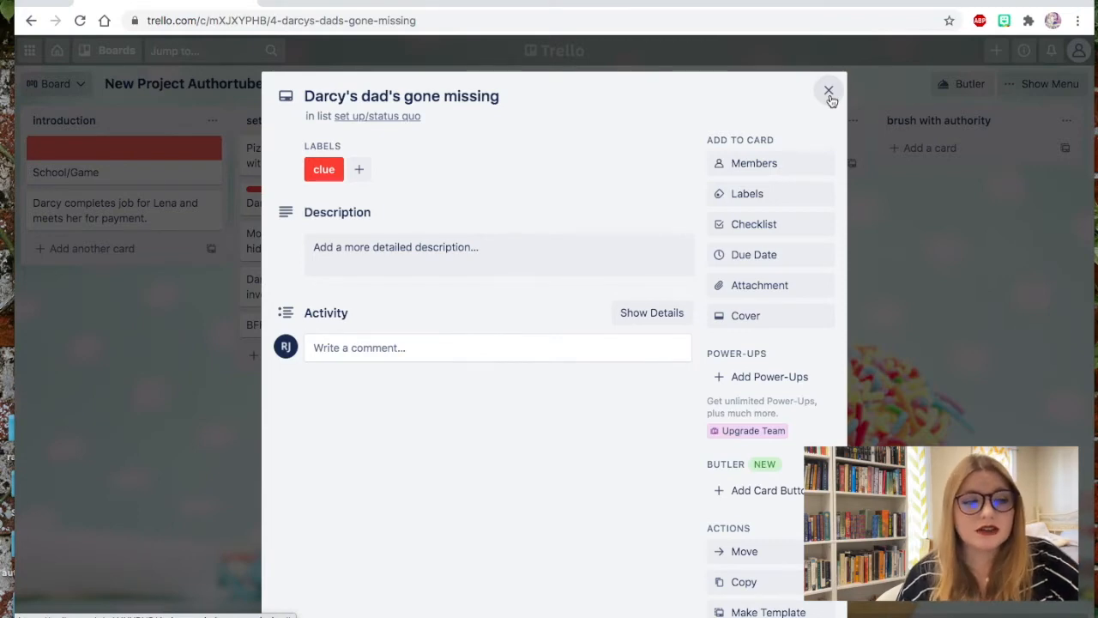
{"action": "left_click", "coordinate": [829, 91]}
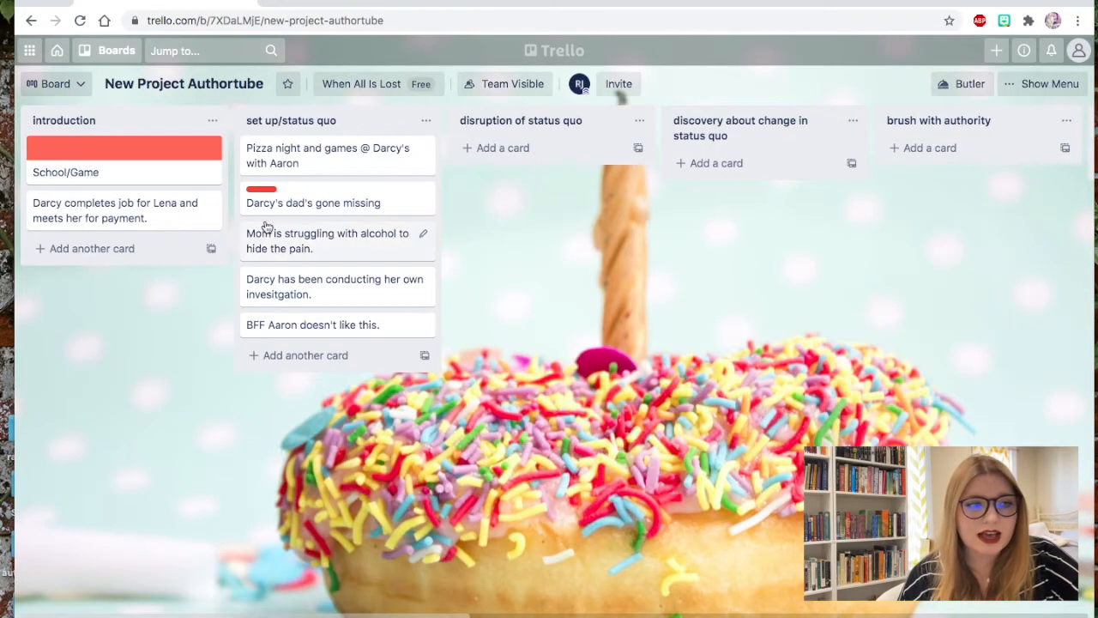
{"action": "left_click", "coordinate": [266, 190]}
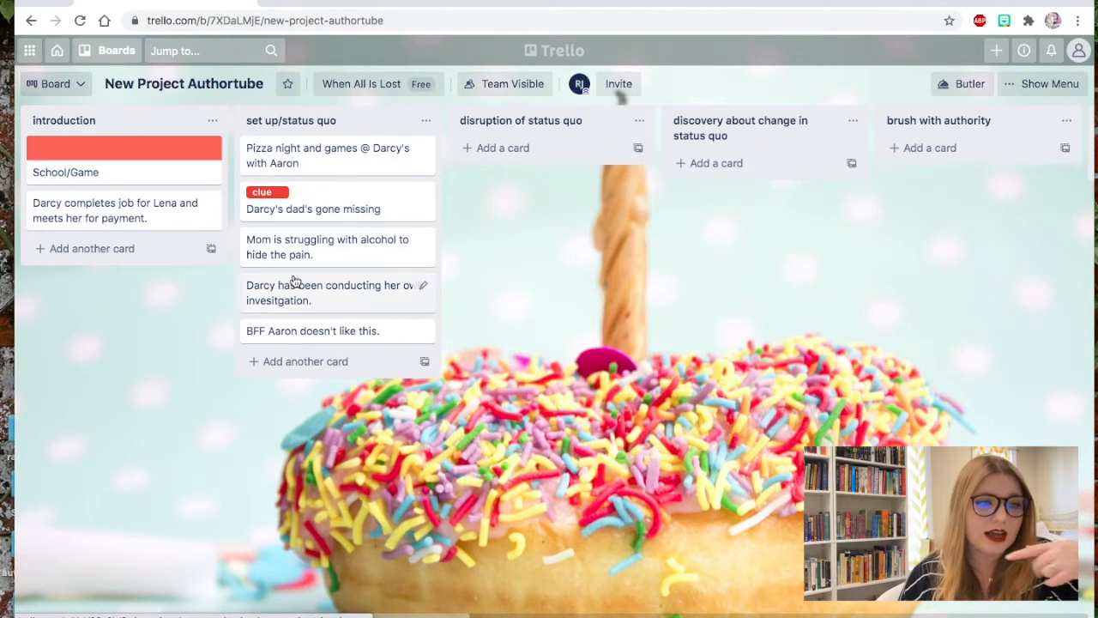
{"action": "left_click", "coordinate": [275, 191]}
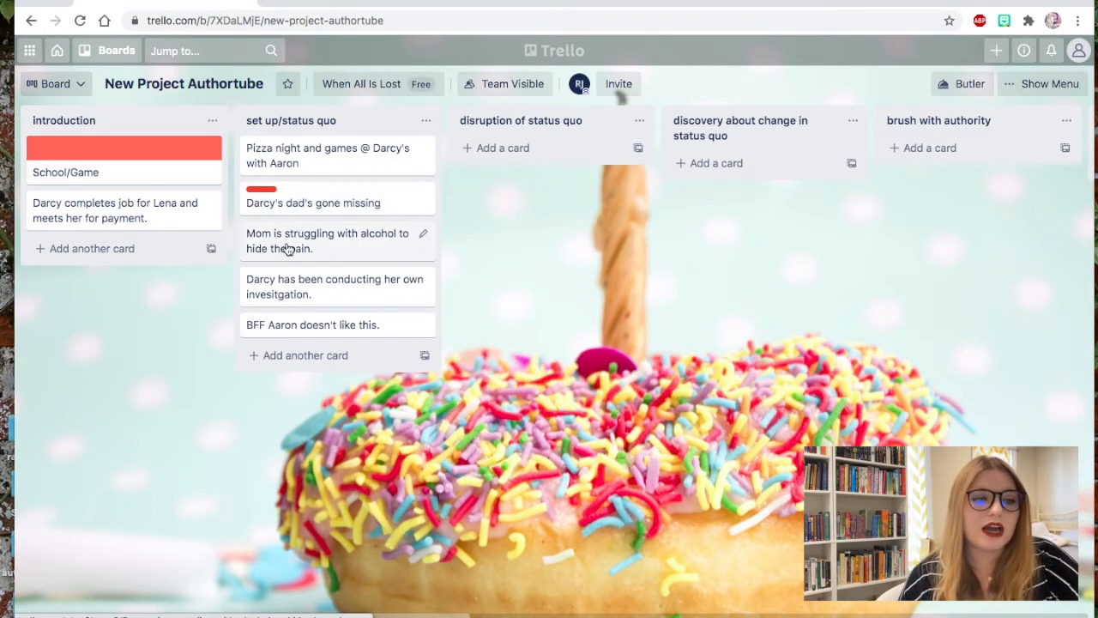
Step: Create a mint green "Mom subplot" label on the mom card and a blue "BFF subplot" label on the BFF card
{"action": "left_click", "coordinate": [423, 239]}
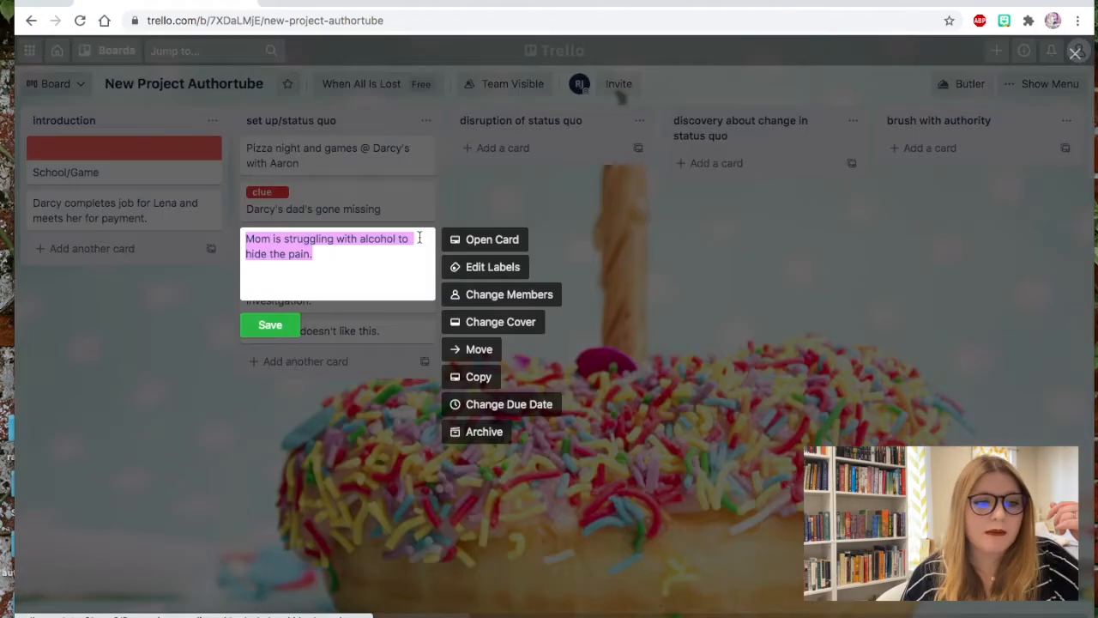
{"action": "left_click", "coordinate": [476, 269]}
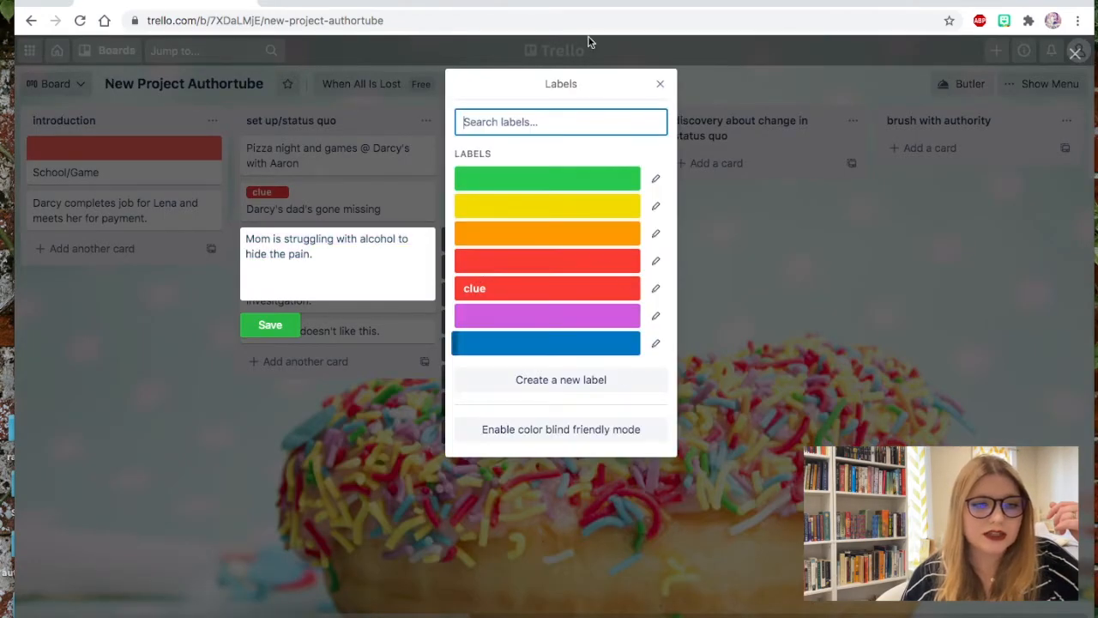
{"action": "left_click", "coordinate": [557, 383]}
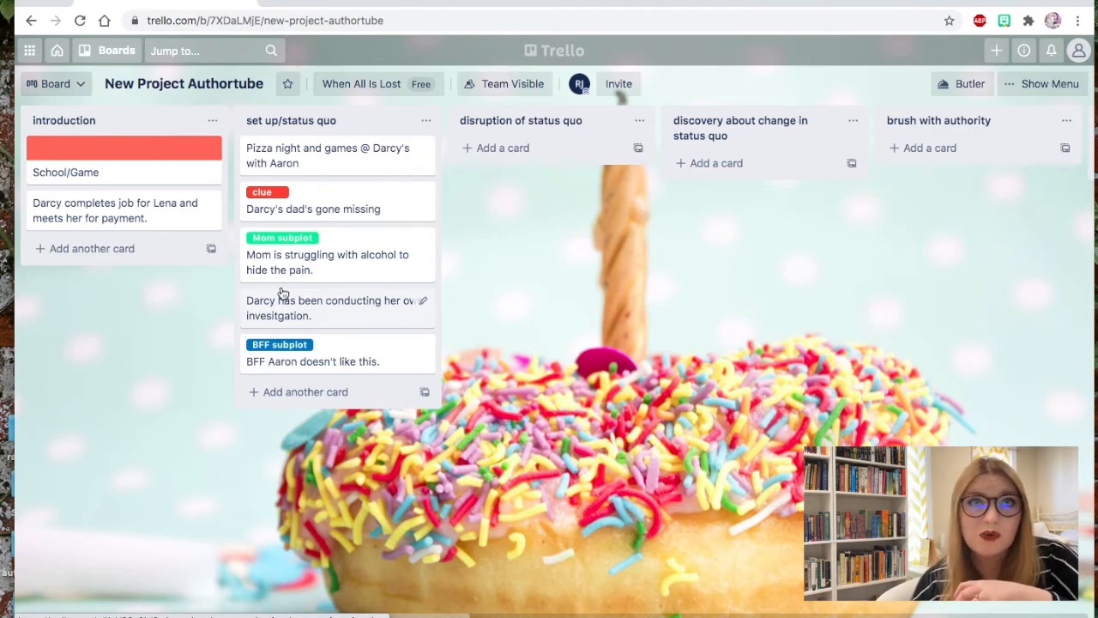
Step: Create a yellow "NEW" label on the card about conducting her own investigation and save the card
{"action": "left_click", "coordinate": [422, 300]}
{"action": "left_click", "coordinate": [478, 327]}
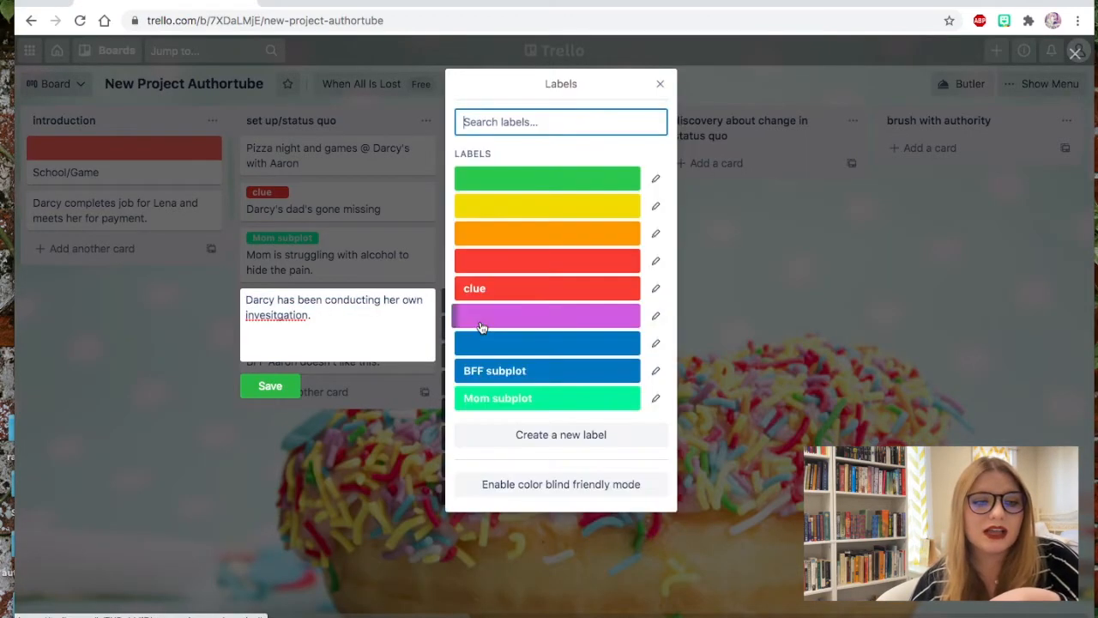
{"action": "left_click", "coordinate": [504, 435]}
{"action": "type", "text": "NEW"}
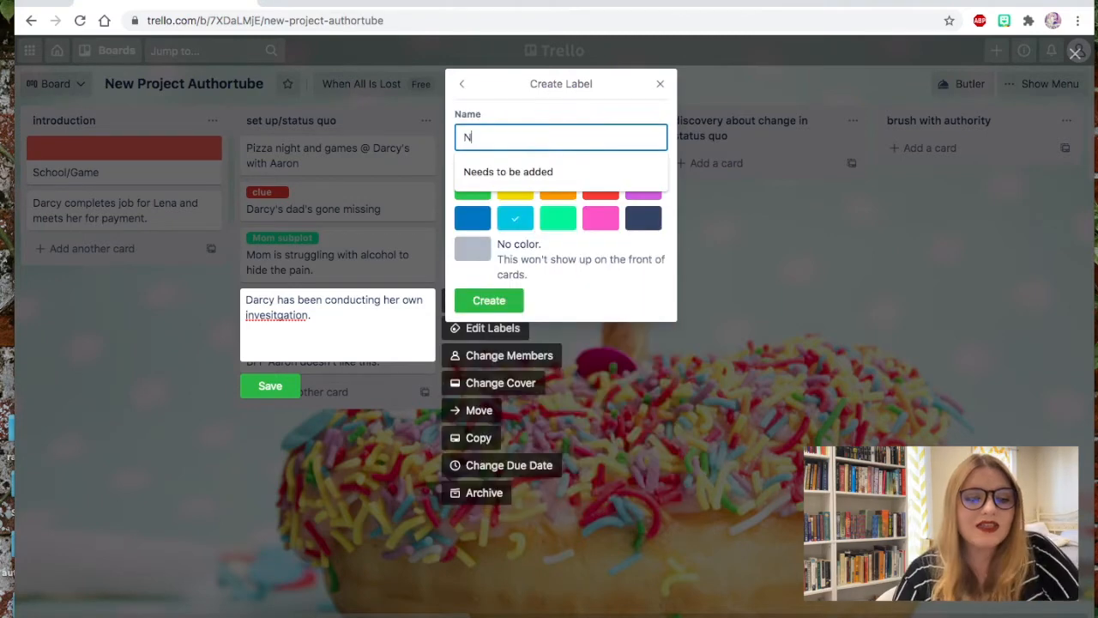
{"action": "left_click", "coordinate": [515, 191]}
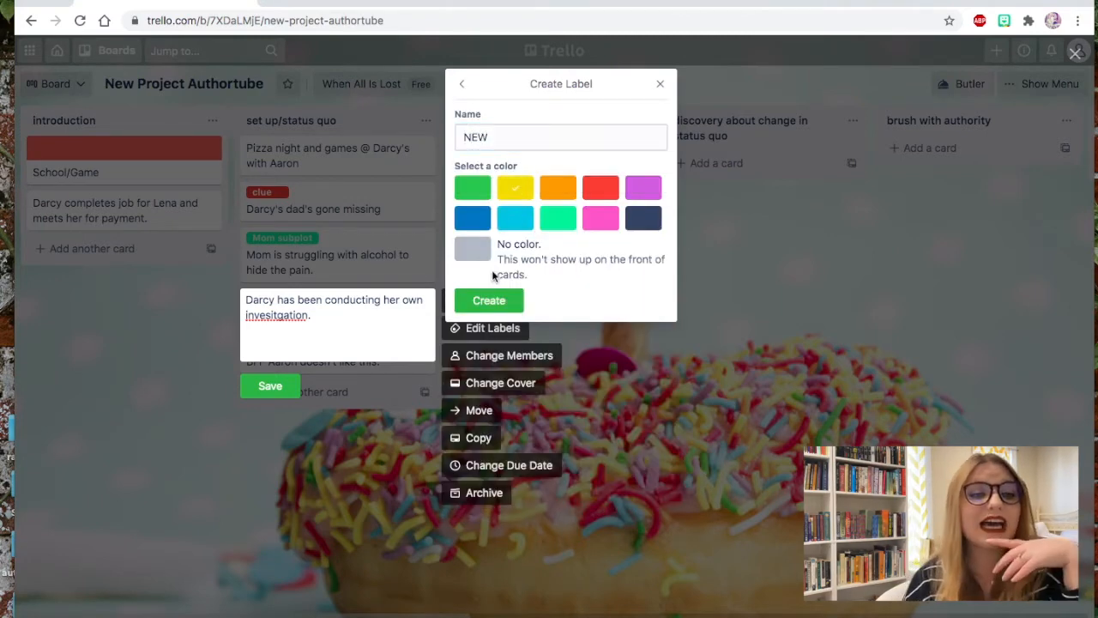
{"action": "left_click", "coordinate": [491, 300]}
{"action": "left_click", "coordinate": [657, 83]}
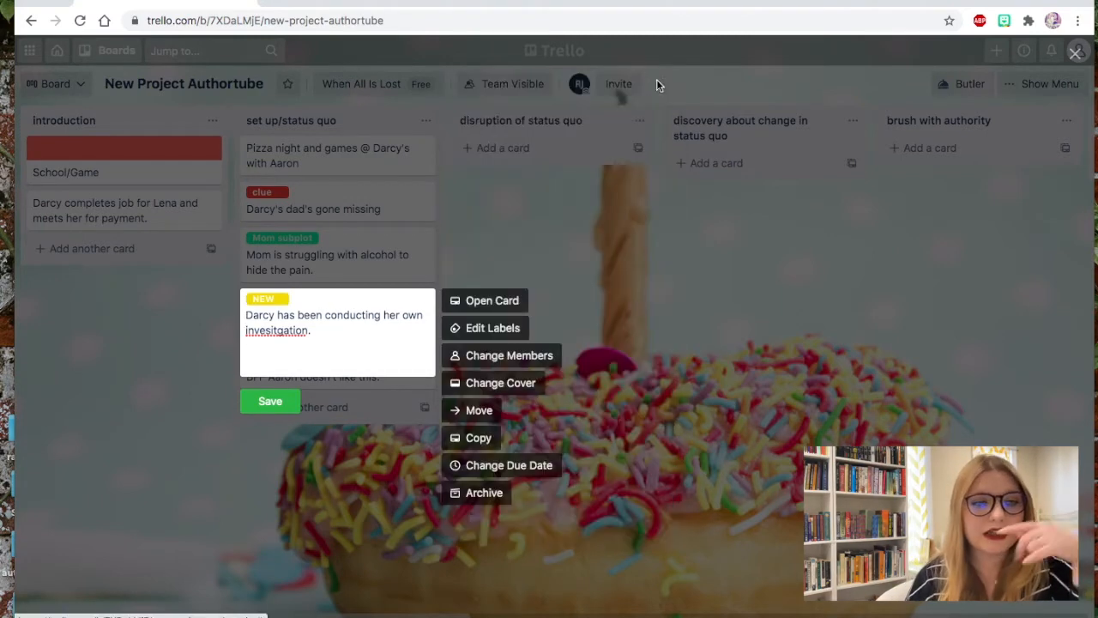
{"action": "left_click", "coordinate": [274, 410]}
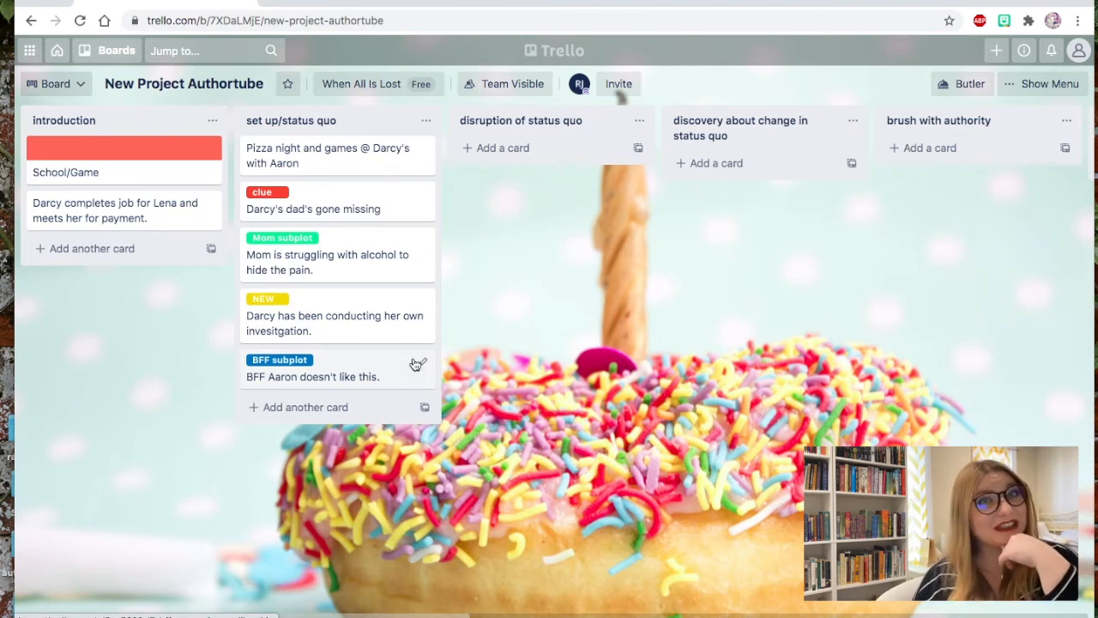
{"action": "left_click_drag", "start_coordinate": [373, 317], "coordinate": [339, 350]}
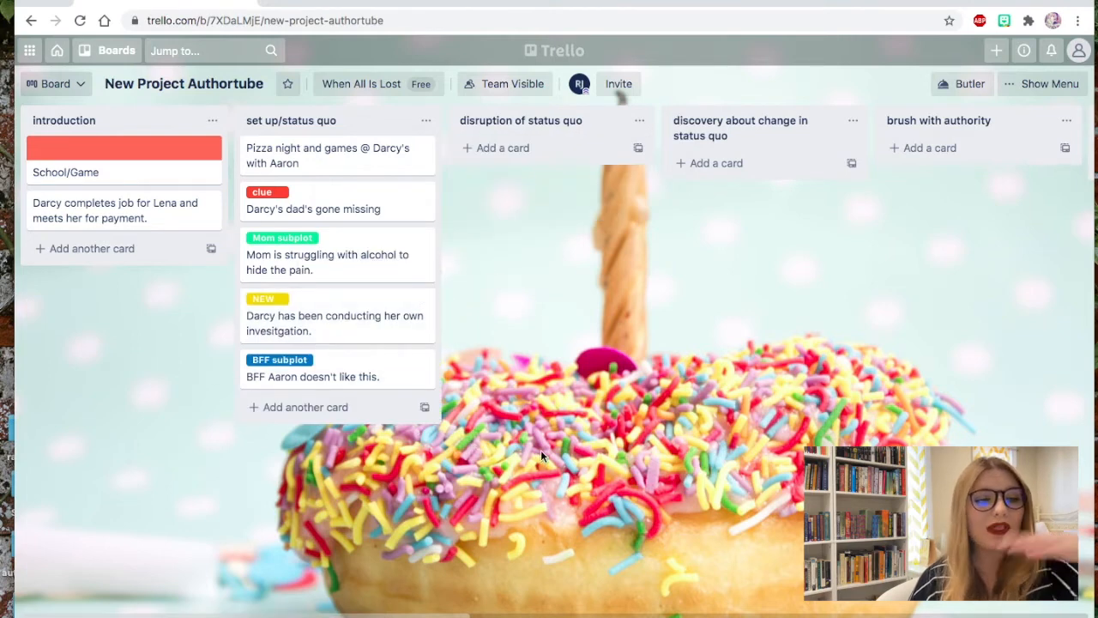
Step: Add a list titled "Things need to add" after the midpoint turn list and end list entry
{"action": "scroll", "coordinate": [566, 446], "scroll_direction": "right", "scroll_amount": 10}
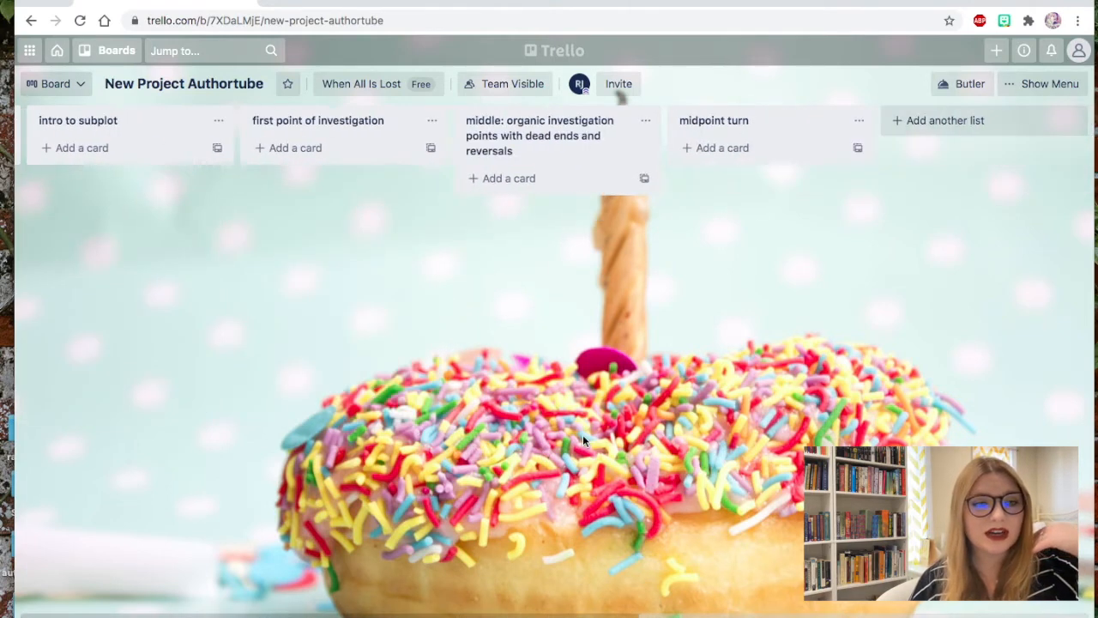
{"action": "left_click", "coordinate": [963, 121]}
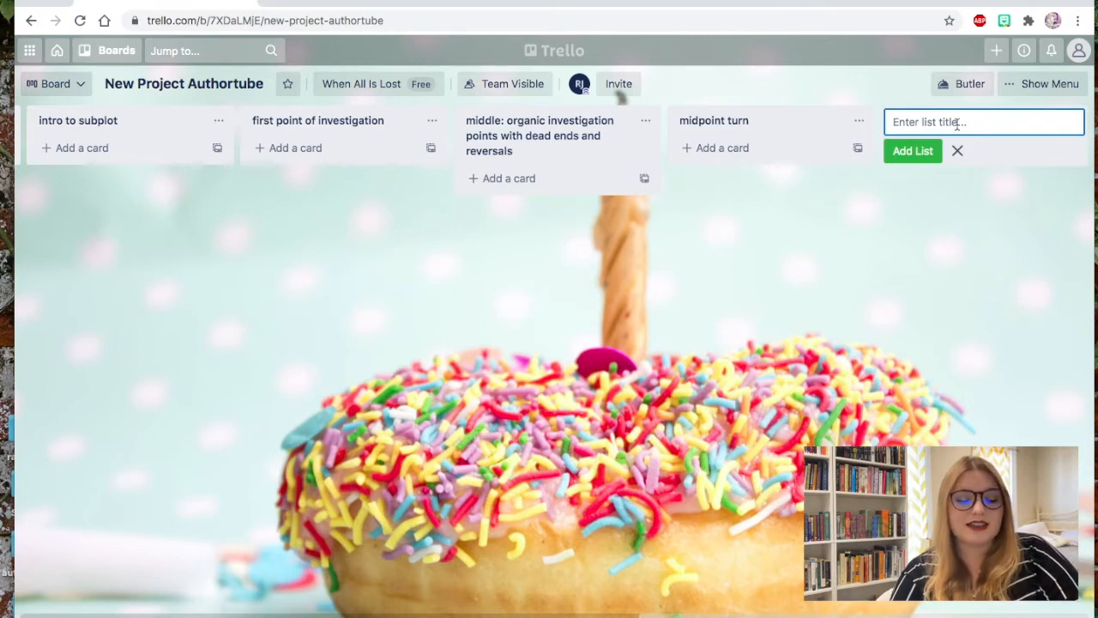
{"action": "type", "text": "Things ne"}
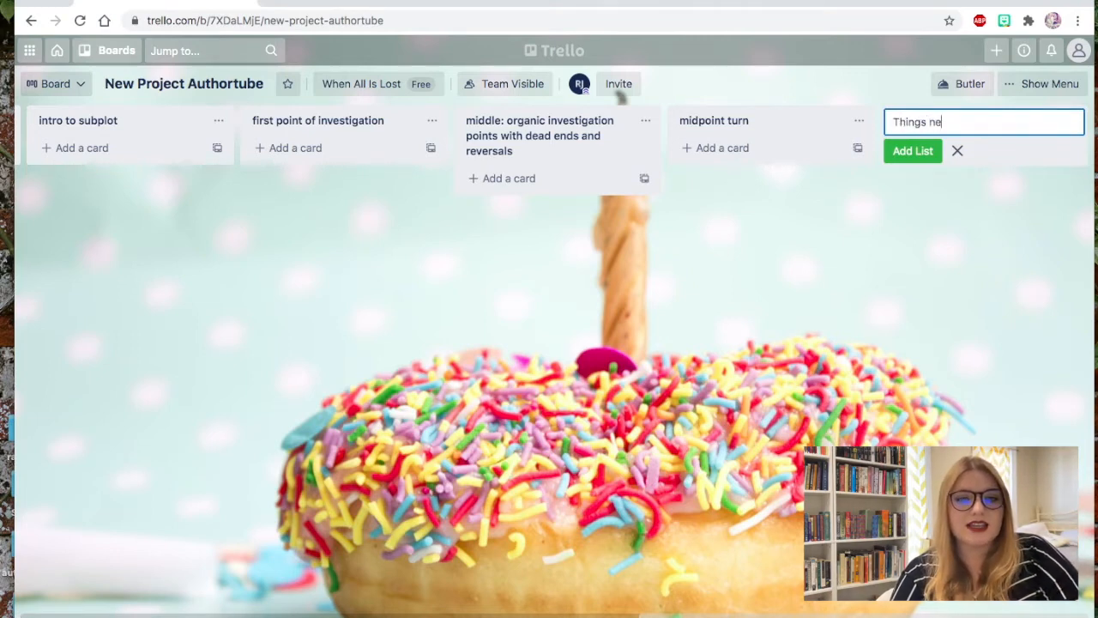
{"action": "type", "text": "ed to add"}
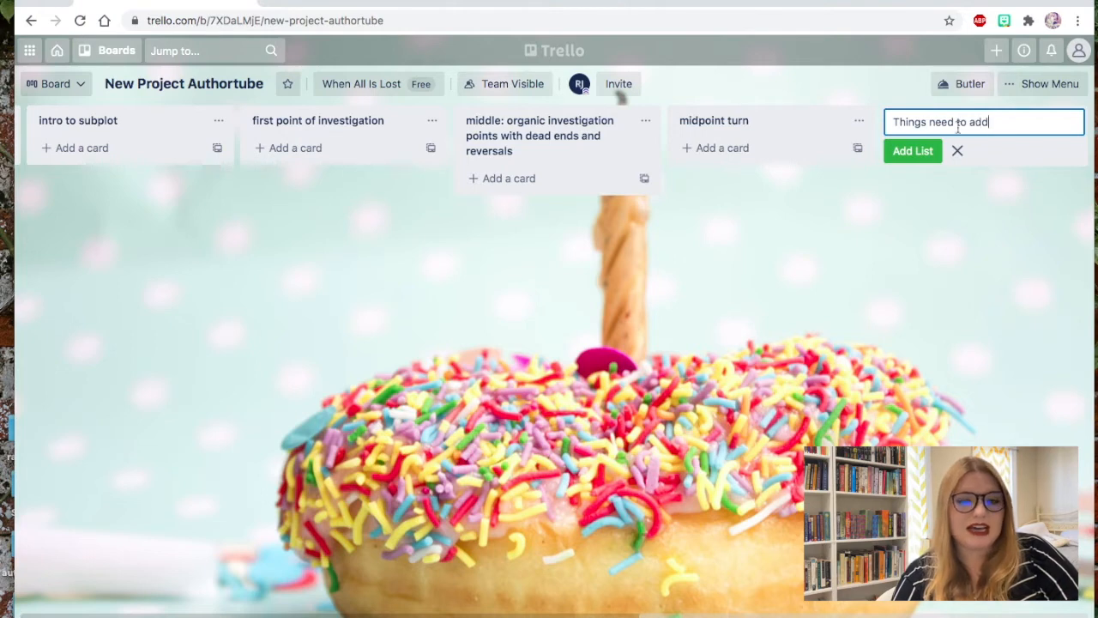
{"action": "left_click", "coordinate": [913, 153]}
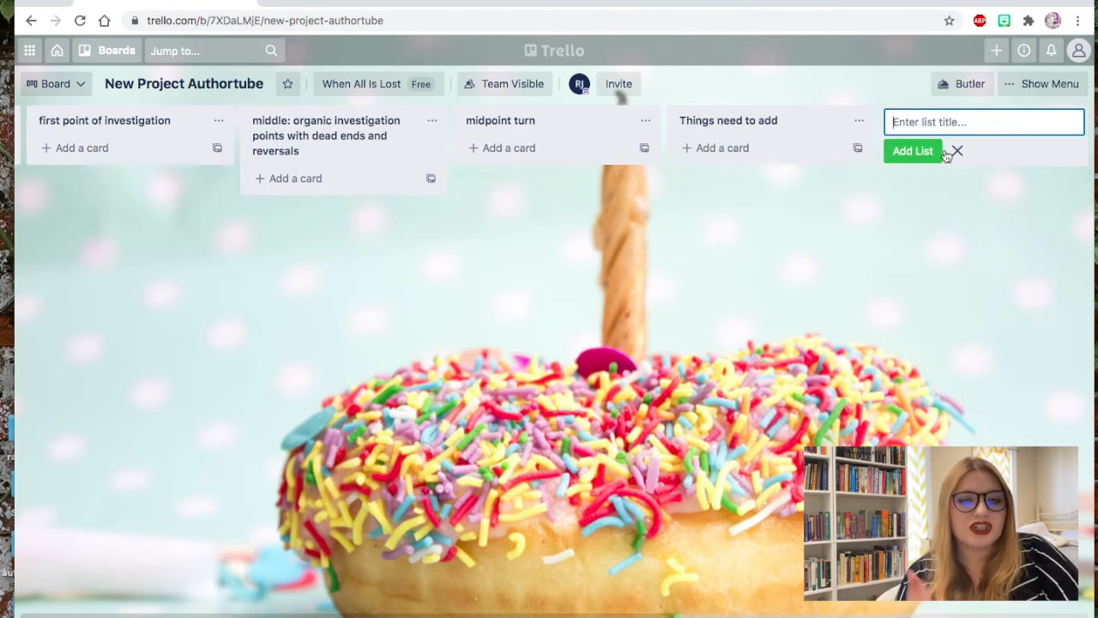
{"action": "left_click", "coordinate": [958, 150]}
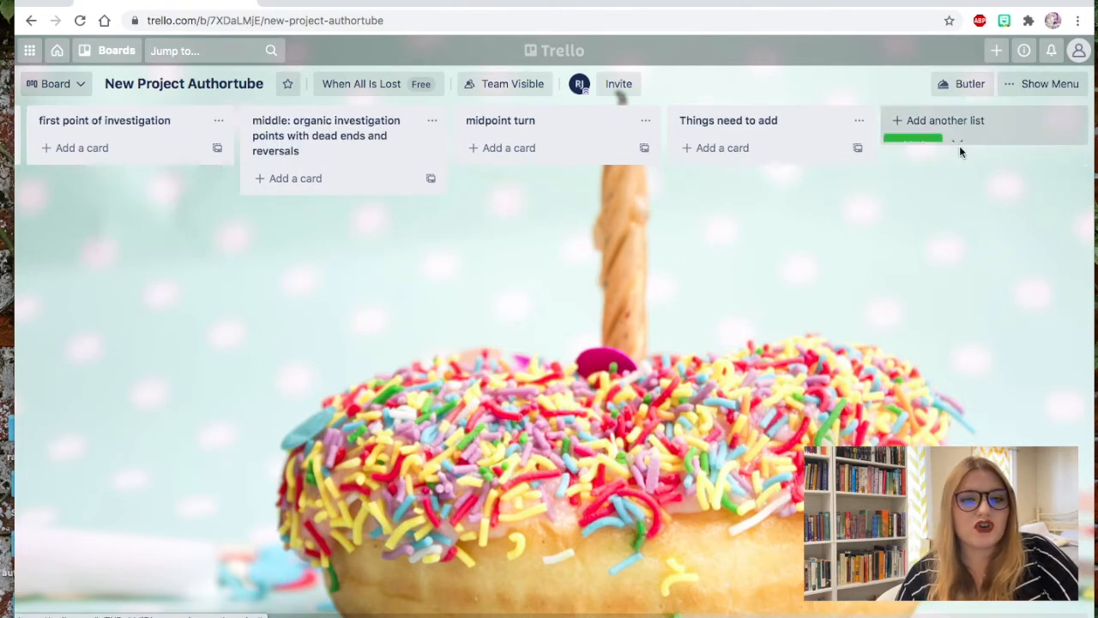
Step: Give the pizza night and games card in the set up/status quo list a purple cover and save it
{"action": "left_click", "coordinate": [723, 147]}
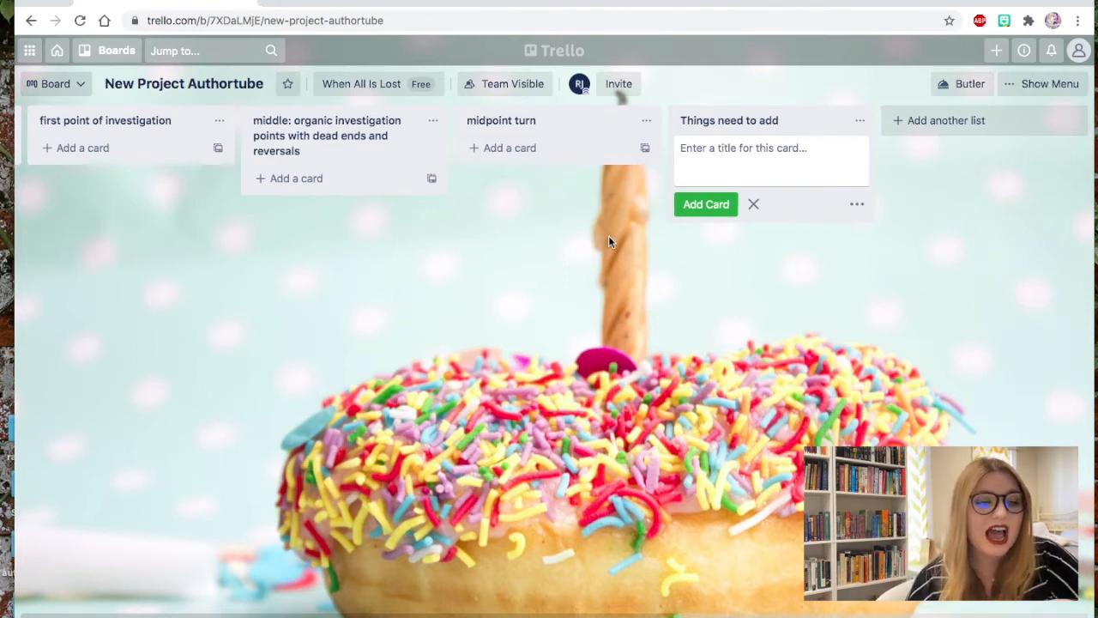
{"action": "scroll", "coordinate": [608, 235], "scroll_direction": "left", "scroll_amount": 15}
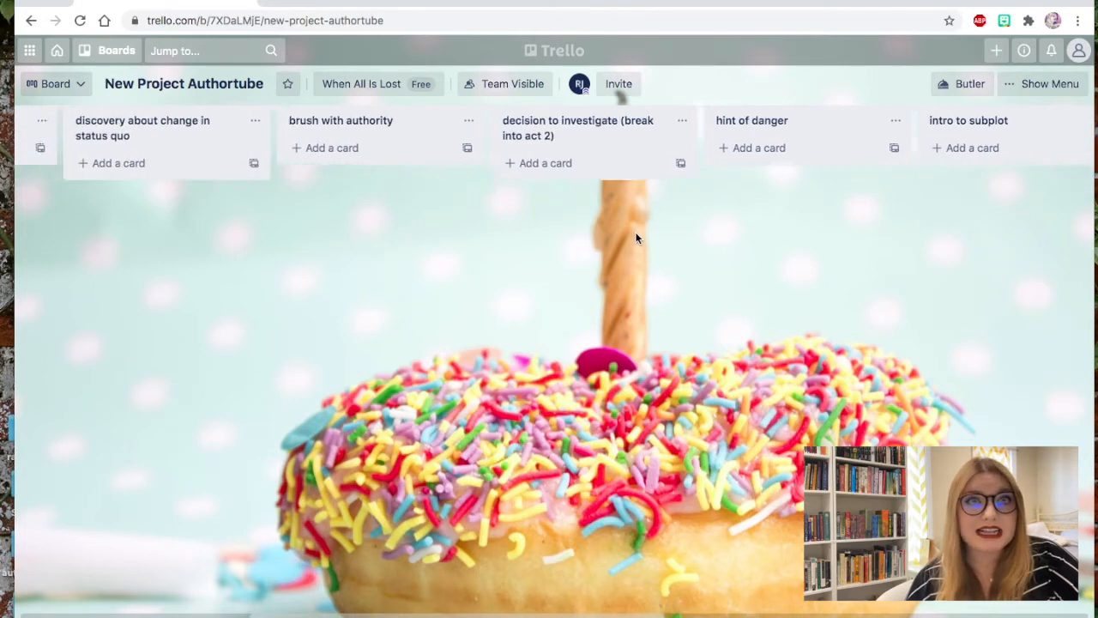
{"action": "scroll", "coordinate": [635, 238], "scroll_direction": "left", "scroll_amount": 15}
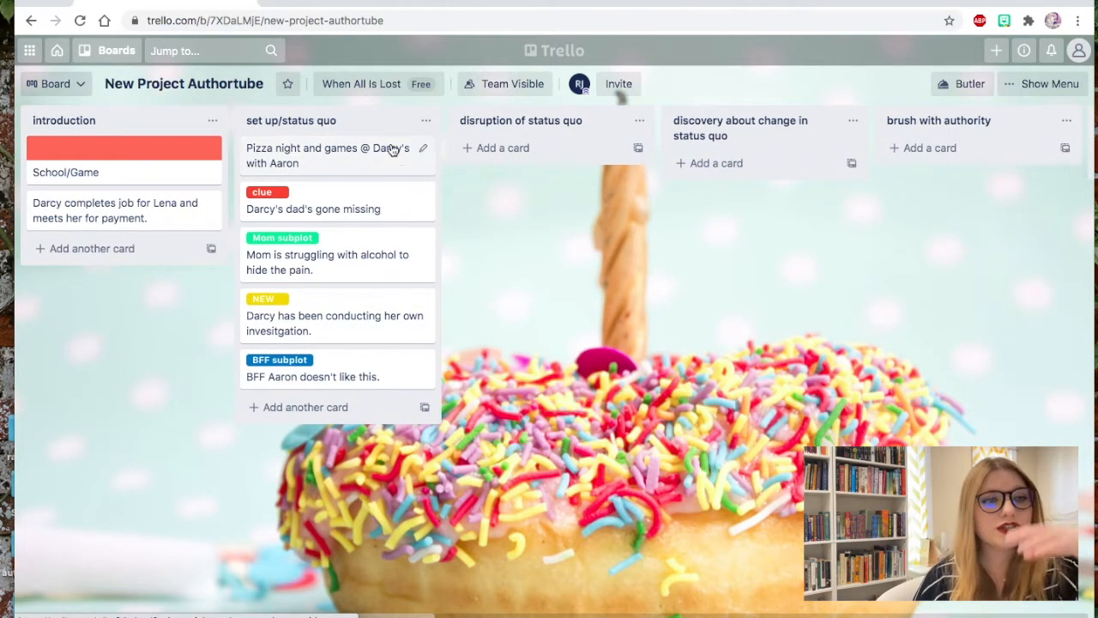
{"action": "left_click", "coordinate": [423, 151]}
{"action": "left_click", "coordinate": [474, 229]}
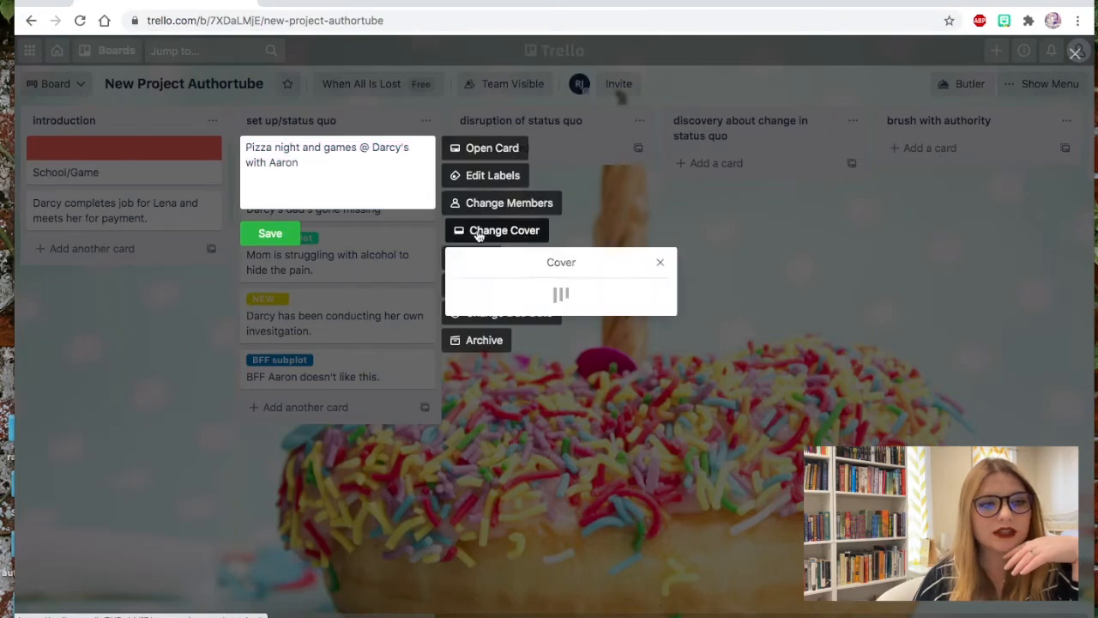
{"action": "left_click", "coordinate": [649, 359]}
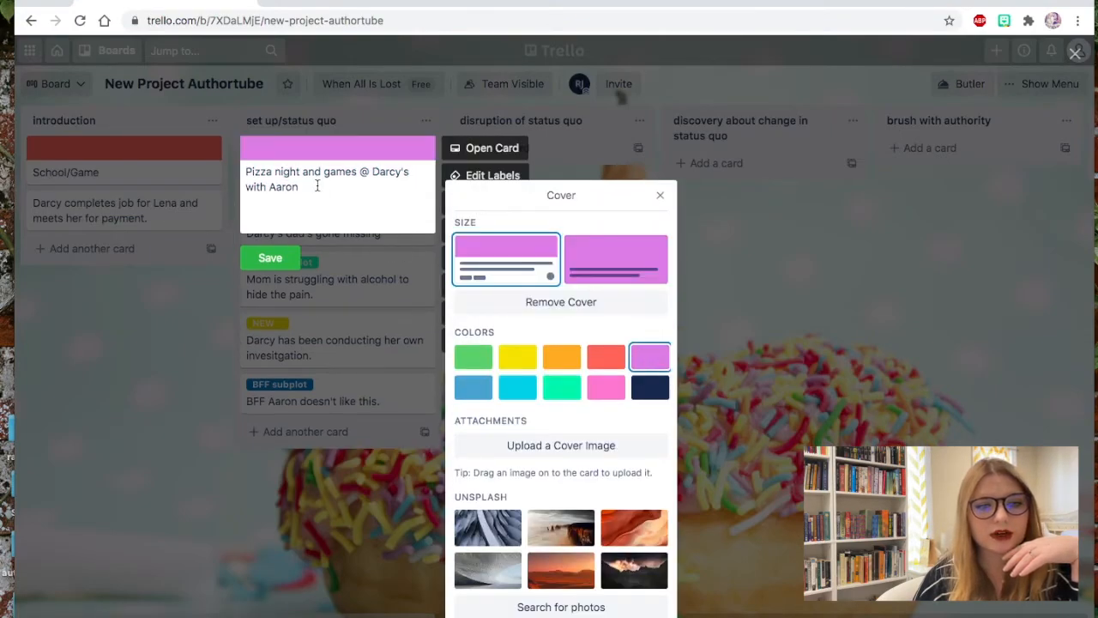
{"action": "left_click", "coordinate": [279, 255]}
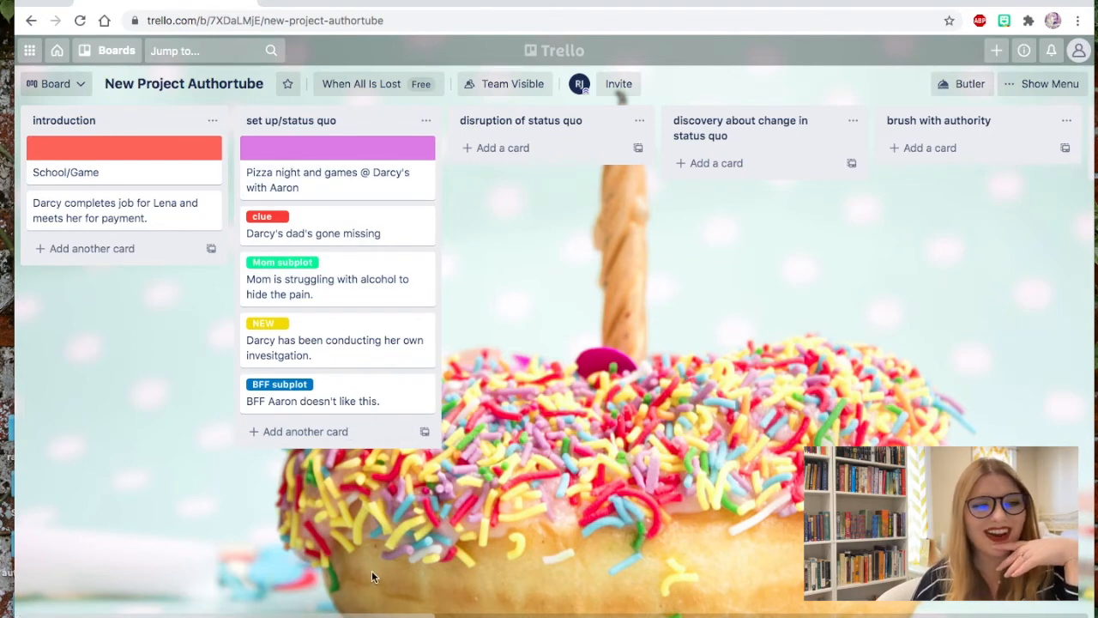
Step: Add a "Hollow Ridge" card at the end of the set up/status quo list and give it a green cover
{"action": "scroll", "coordinate": [721, 520], "scroll_direction": "right", "scroll_amount": 13}
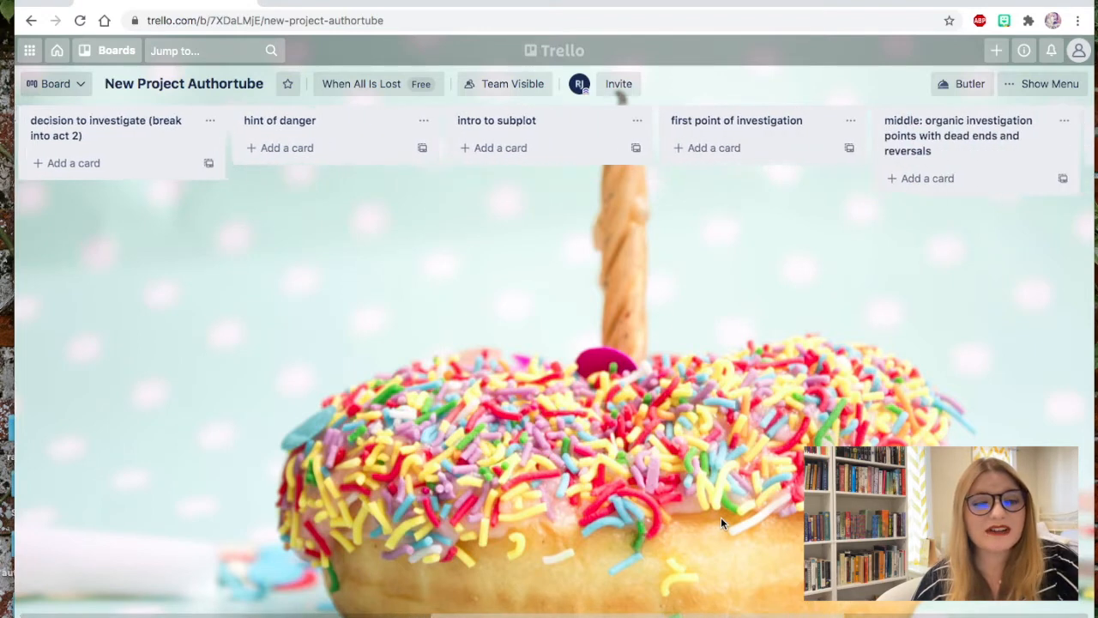
{"action": "scroll", "coordinate": [721, 517], "scroll_direction": "right", "scroll_amount": 5}
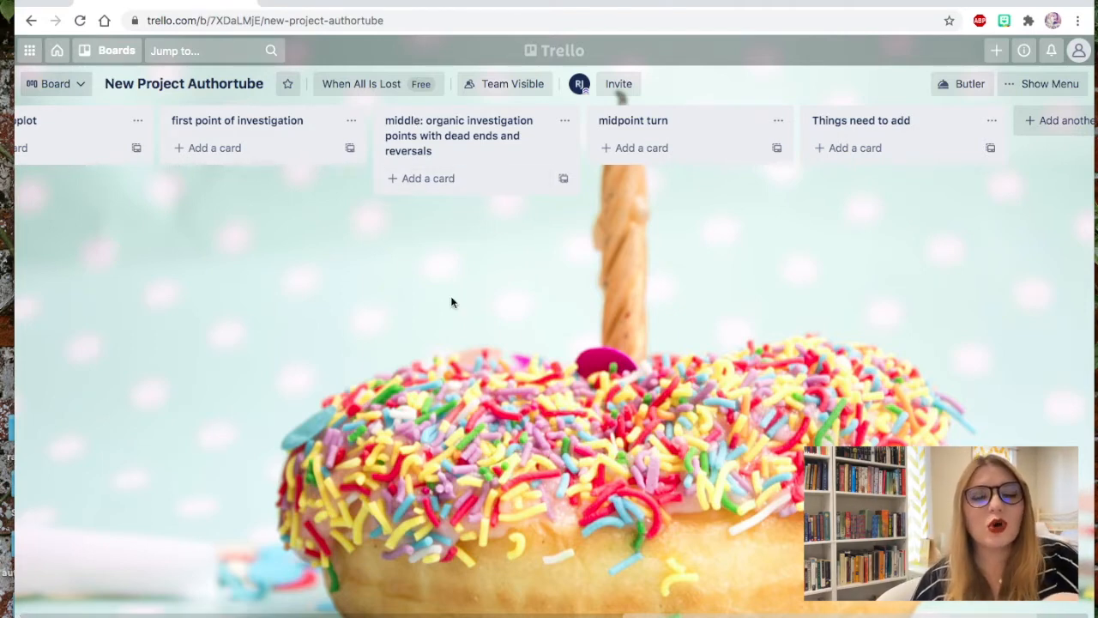
{"action": "scroll", "coordinate": [469, 443], "scroll_direction": "left", "scroll_amount": 15}
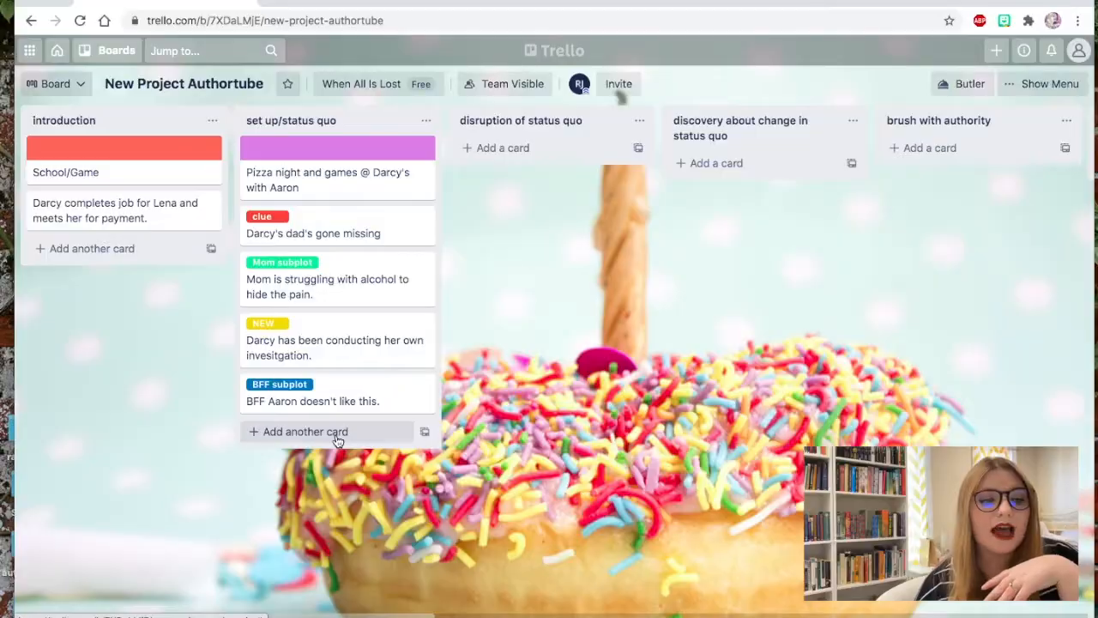
{"action": "left_click", "coordinate": [337, 438]}
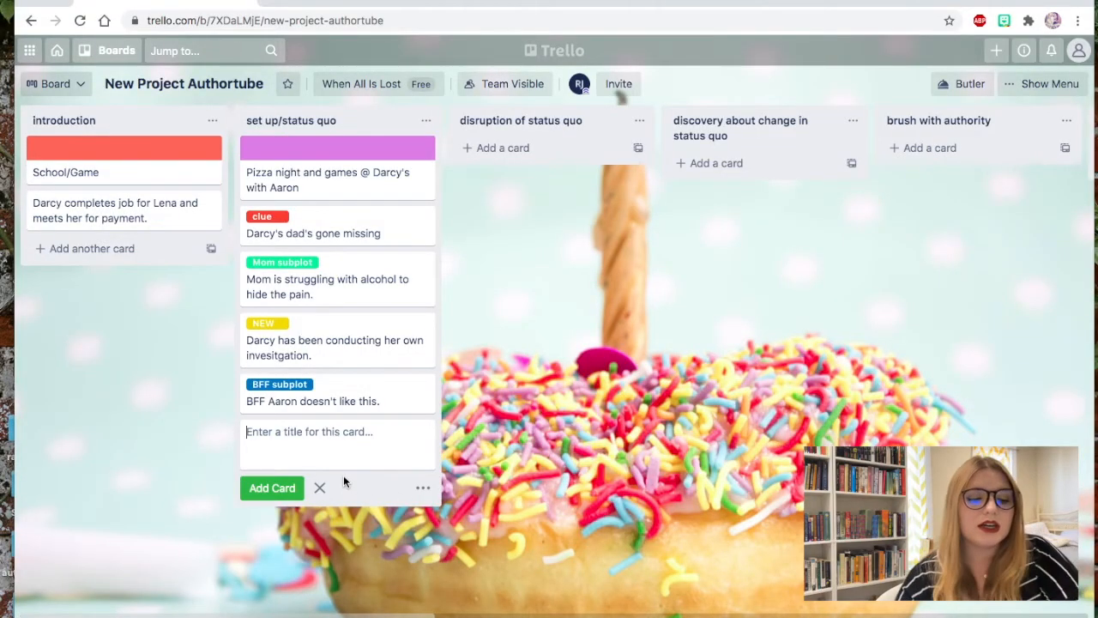
{"action": "type", "text": "Hollow Ridge"}
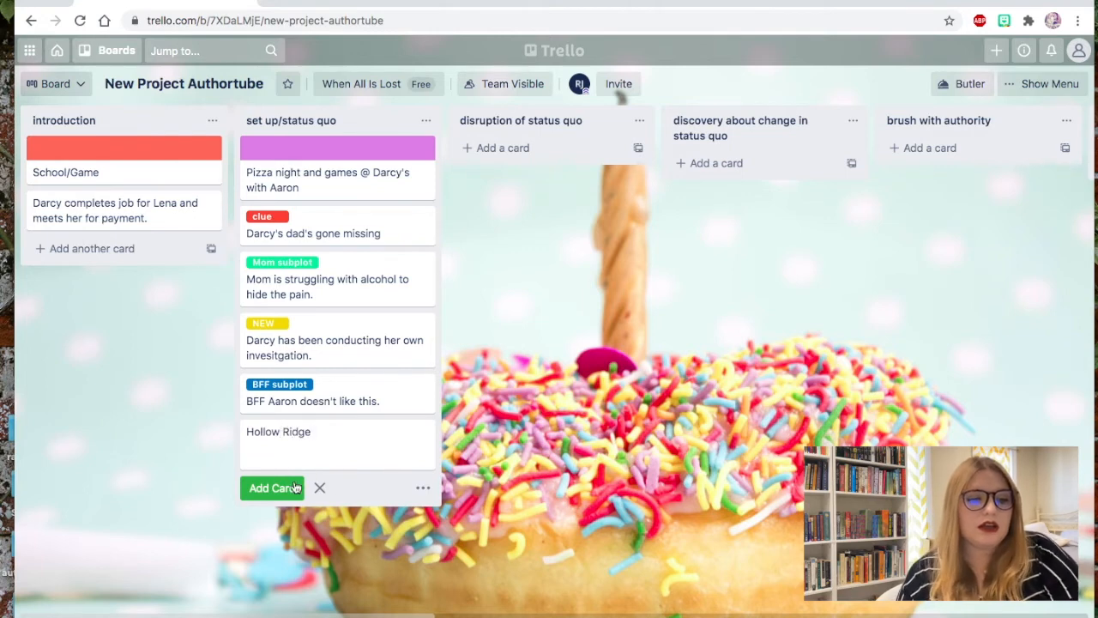
{"action": "left_click", "coordinate": [294, 488]}
{"action": "left_click", "coordinate": [422, 432]}
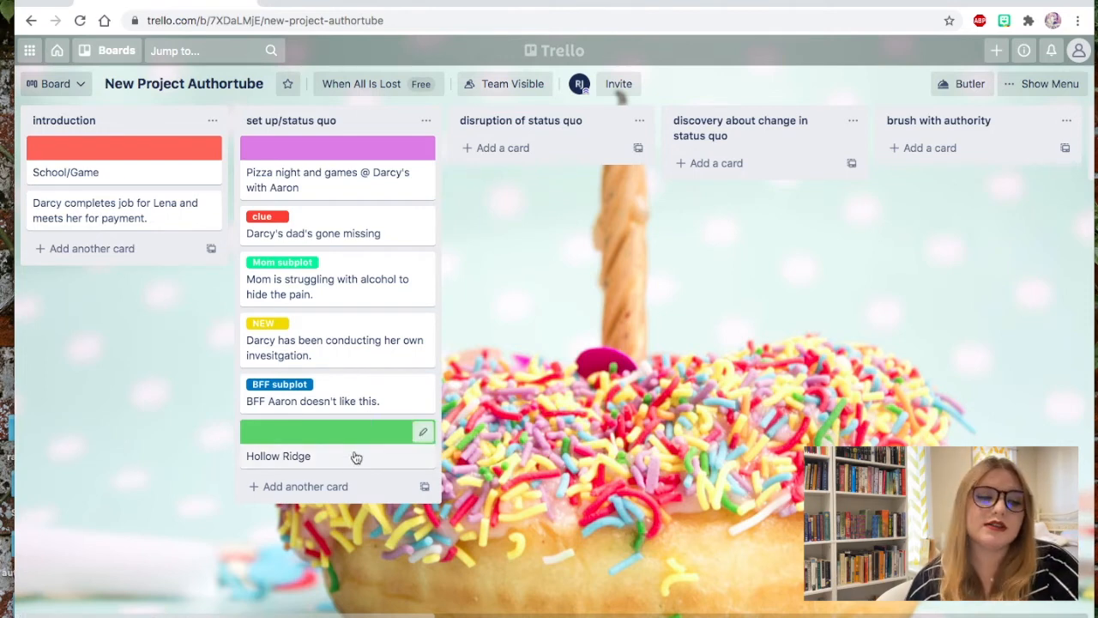
Step: Add three placeholder cards titled "STUFF", "Stuff" and "Stuff" below the Hollow Ridge card and end card entry
{"action": "left_click", "coordinate": [333, 486]}
{"action": "type", "text": "STUFF"}
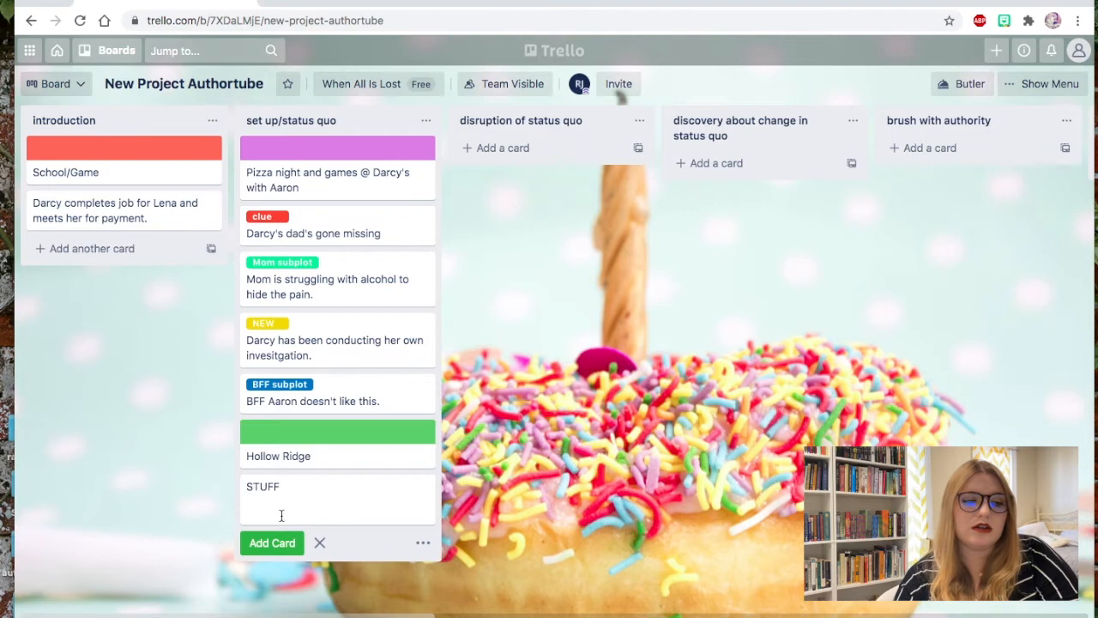
{"action": "left_click", "coordinate": [274, 534]}
{"action": "type", "text": "Stuff"}
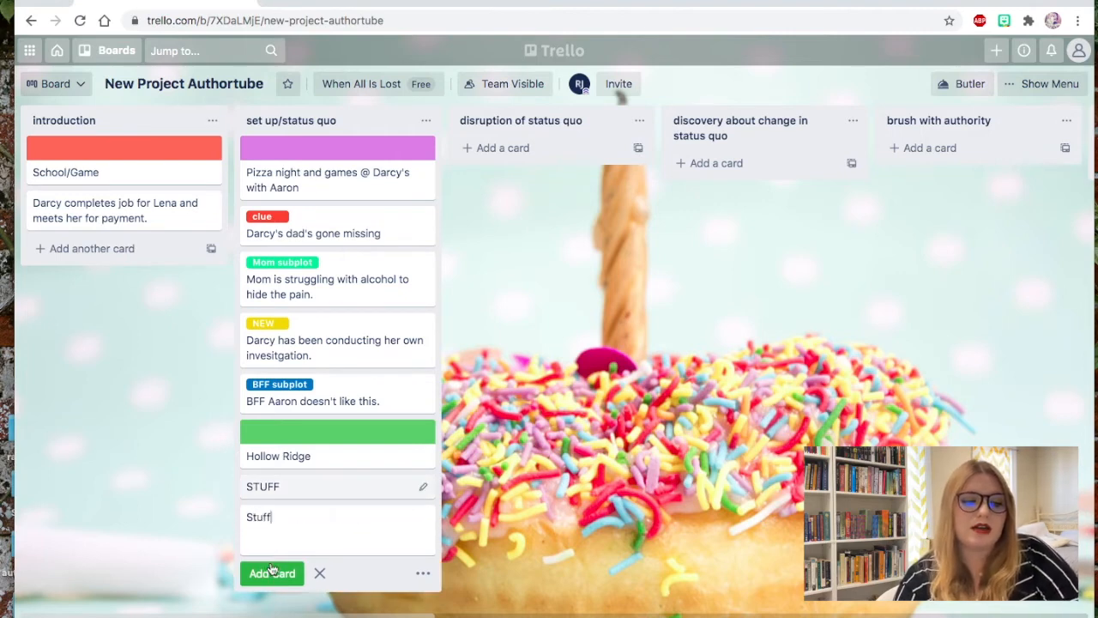
{"action": "left_click", "coordinate": [271, 571]}
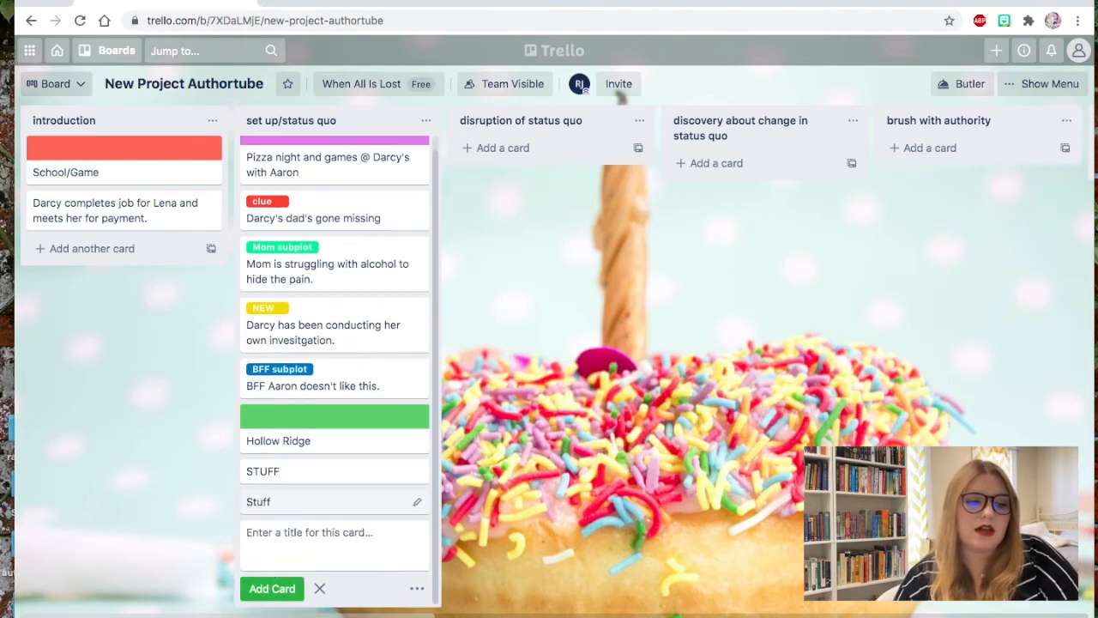
{"action": "type", "text": "Stud"}
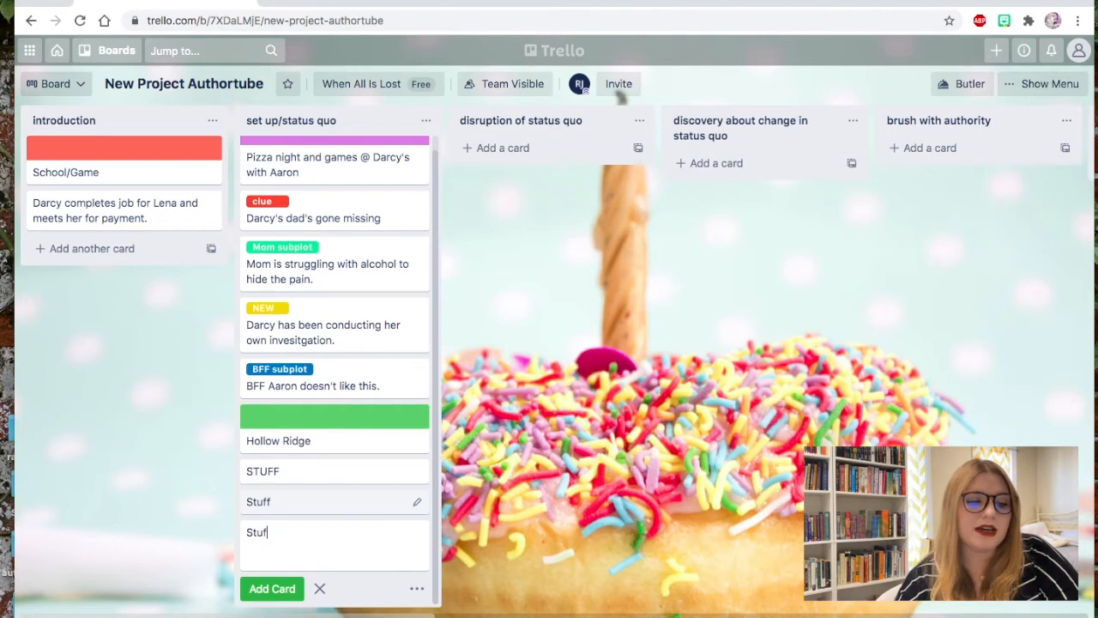
{"action": "left_click", "coordinate": [257, 592]}
{"action": "key", "text": "Escape"}
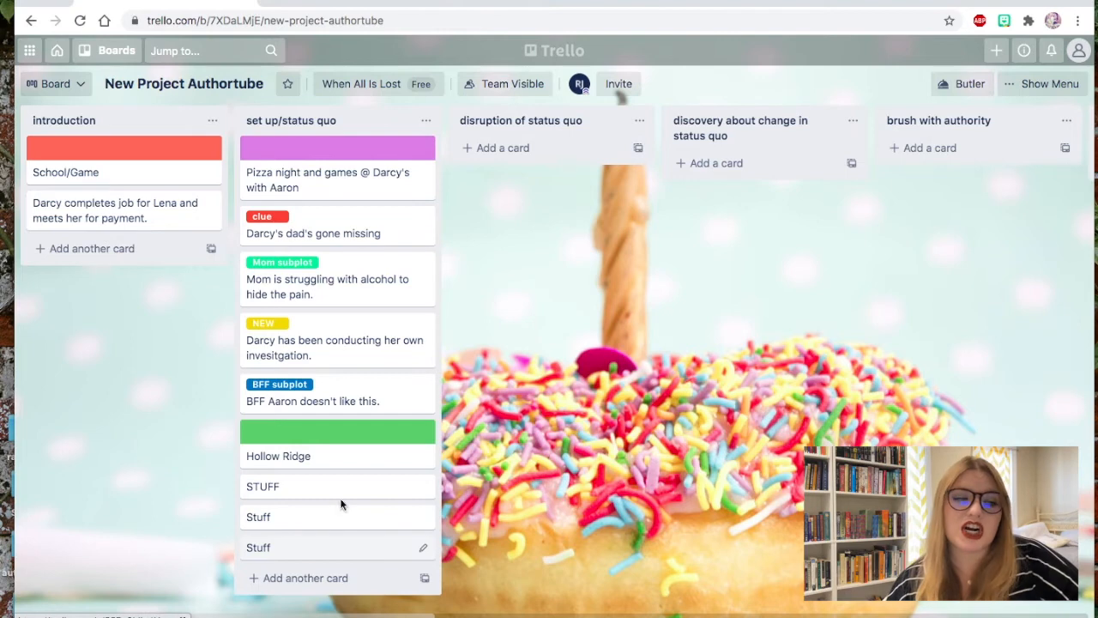
Step: Look through the board's plot-beat lists up to "Things need to add" and return to the introduction list
{"action": "scroll", "coordinate": [211, 326], "scroll_direction": "right", "scroll_amount": 5}
{"action": "scroll", "coordinate": [211, 328], "scroll_direction": "right", "scroll_amount": 2}
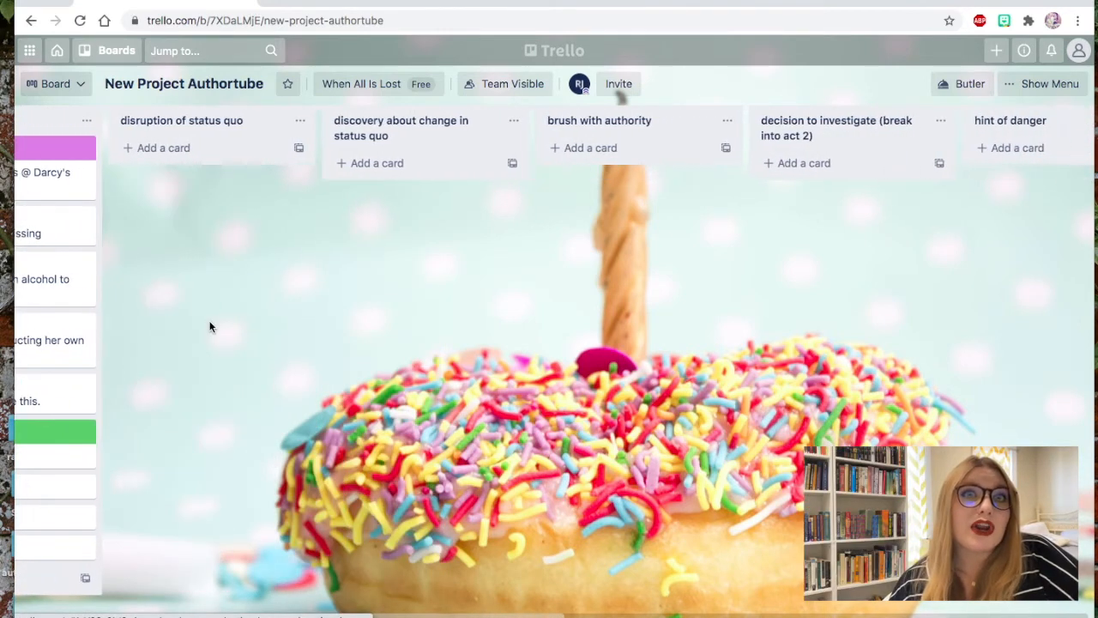
{"action": "scroll", "coordinate": [210, 326], "scroll_direction": "right", "scroll_amount": 1}
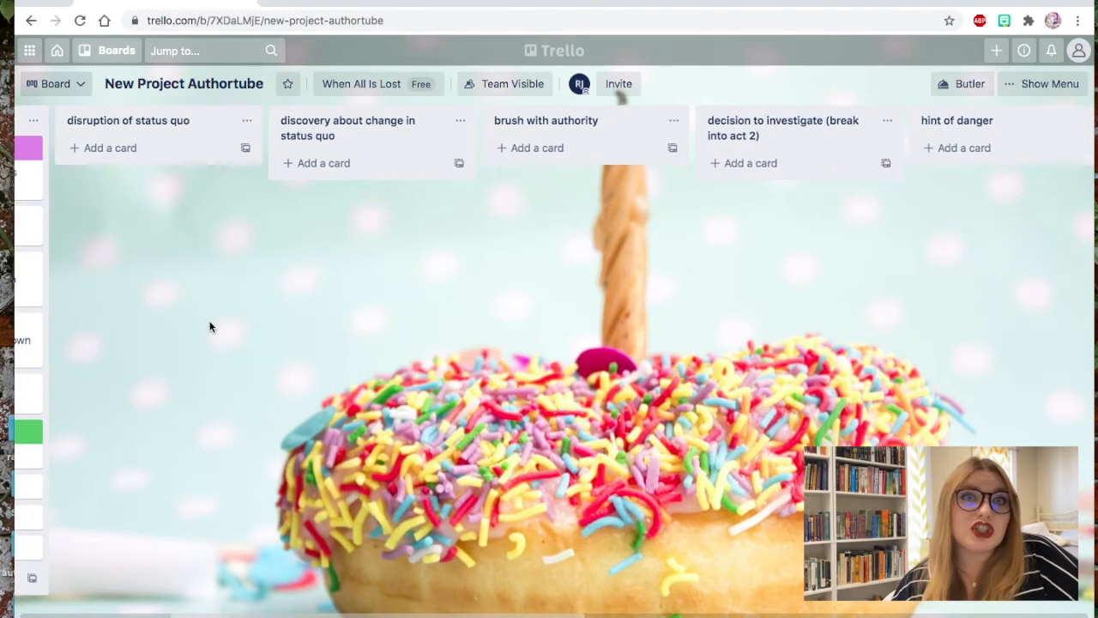
{"action": "scroll", "coordinate": [205, 322], "scroll_direction": "right", "scroll_amount": 5}
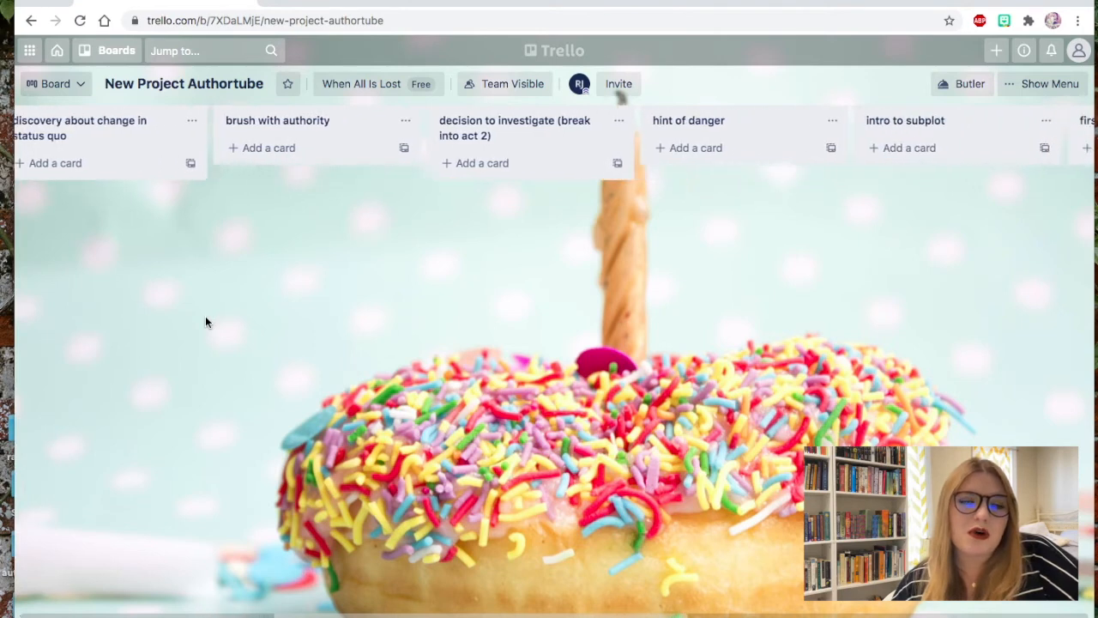
{"action": "scroll", "coordinate": [205, 322], "scroll_direction": "right", "scroll_amount": 7}
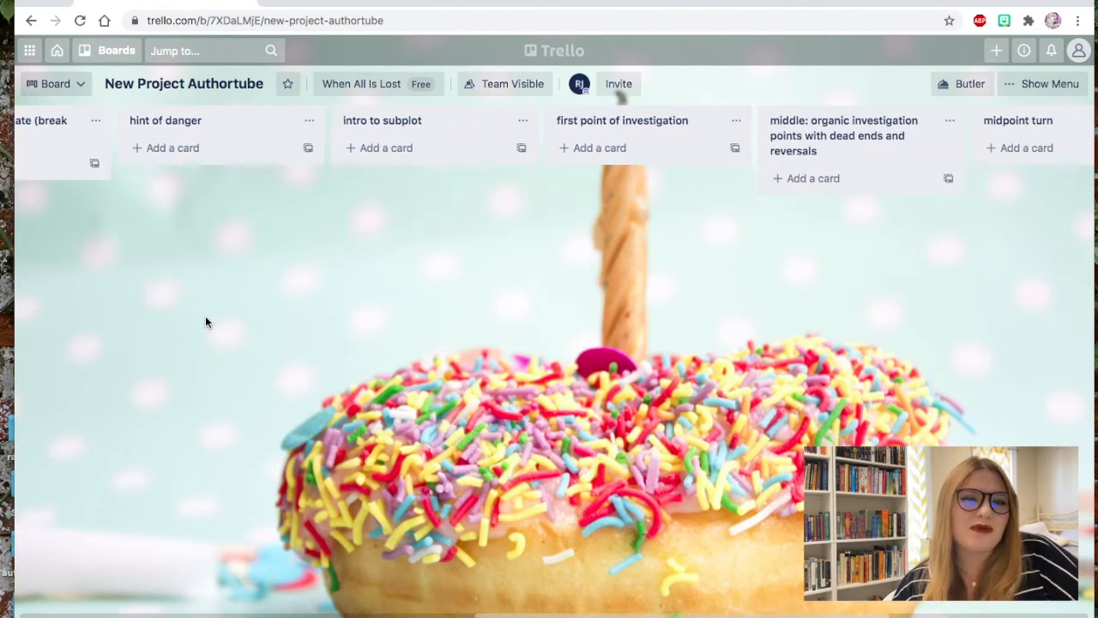
{"action": "scroll", "coordinate": [205, 322], "scroll_direction": "right", "scroll_amount": 7}
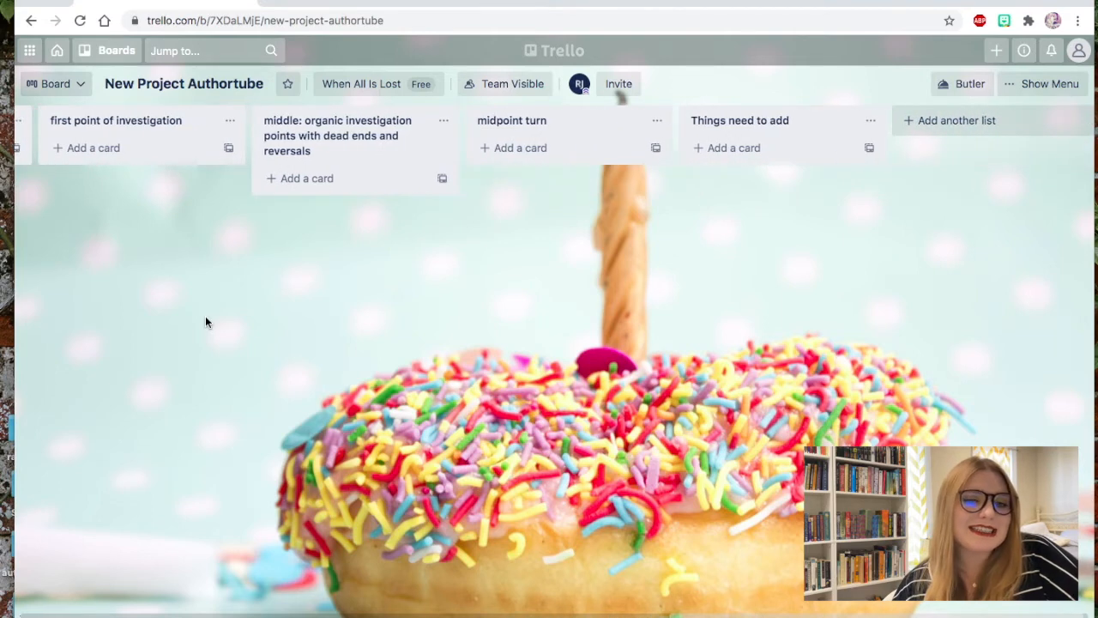
{"action": "scroll", "coordinate": [205, 322], "scroll_direction": "left", "scroll_amount": 20}
{"action": "scroll", "coordinate": [205, 322], "scroll_direction": "left", "scroll_amount": 3}
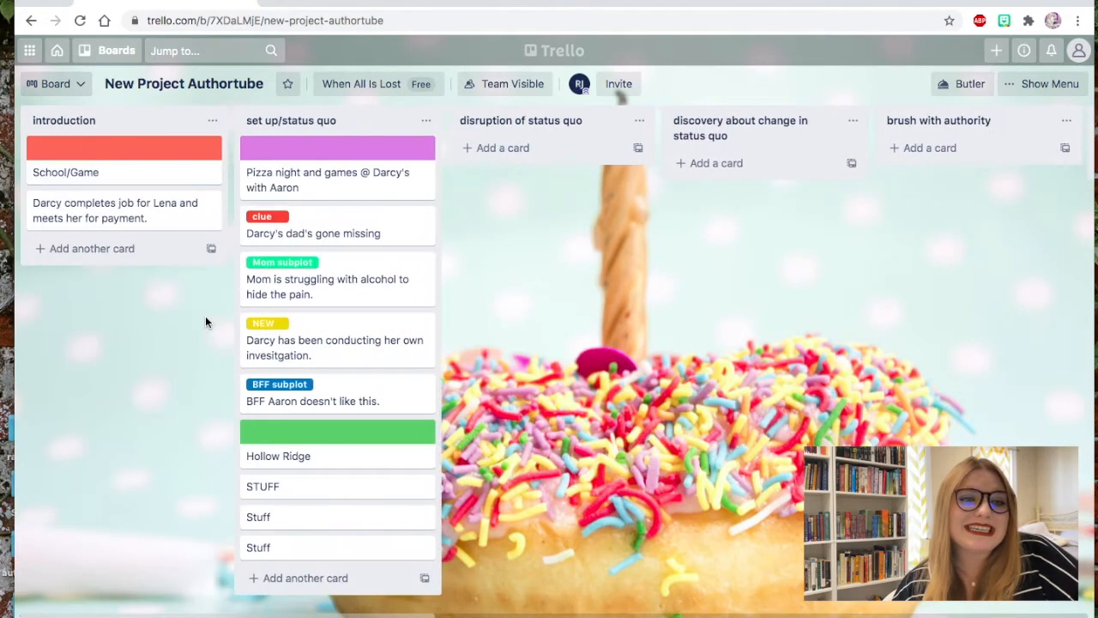
Step: View the options for inviting members to the board and close them without sending an invitation
{"action": "left_click", "coordinate": [621, 90]}
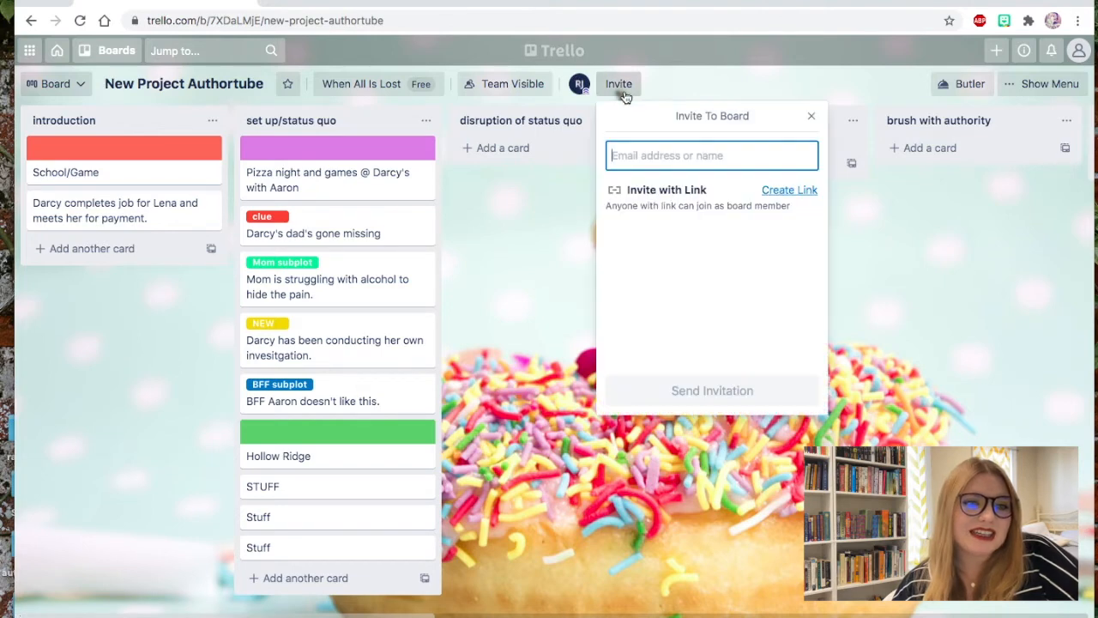
{"action": "left_click", "coordinate": [812, 118]}
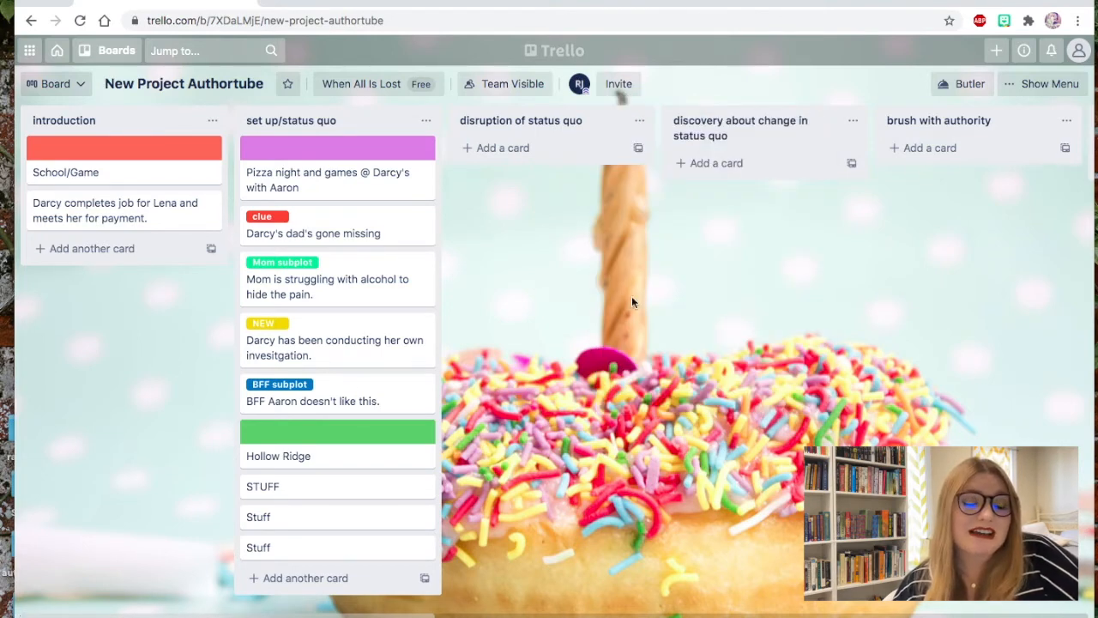